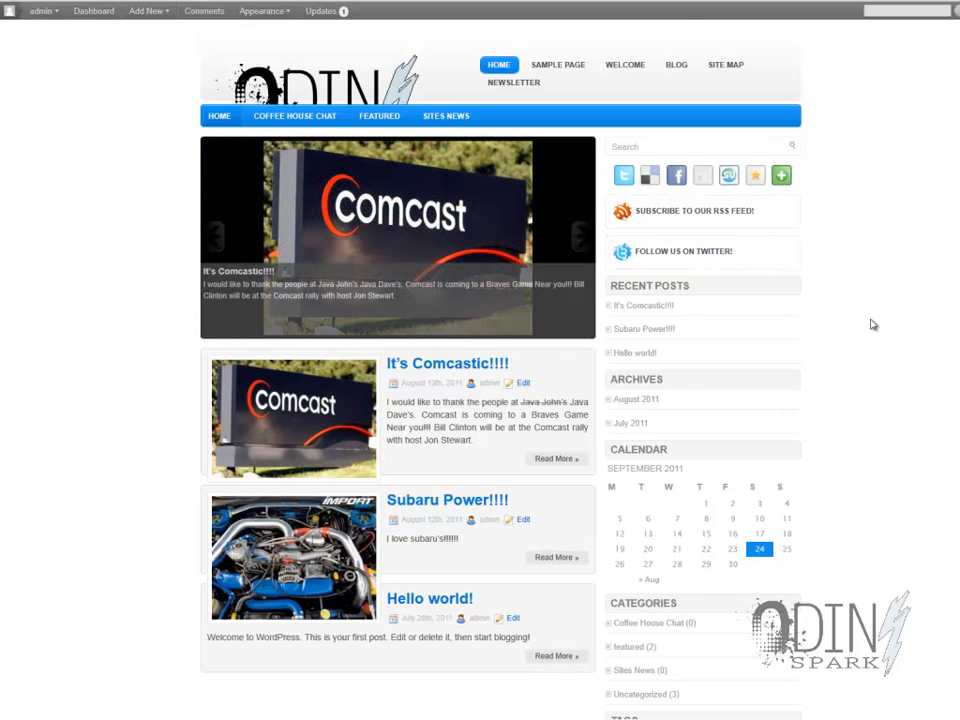
- Examine the site's front page, from the latest posts down to the end of the sidebar
scroll(870, 320, "down", 10)
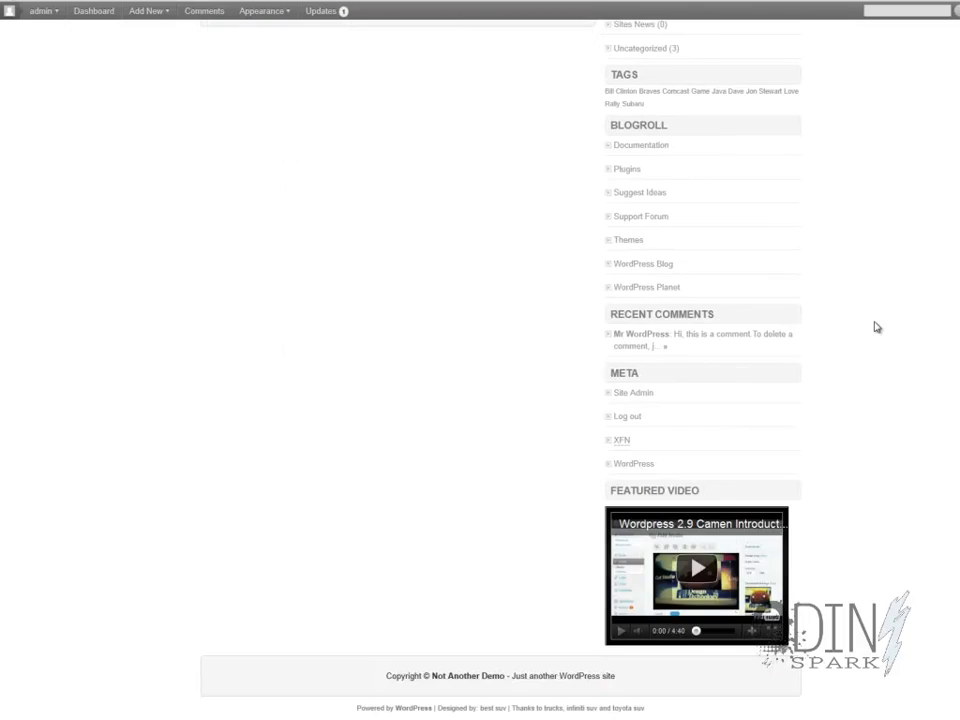
scroll(875, 326, "up", 4)
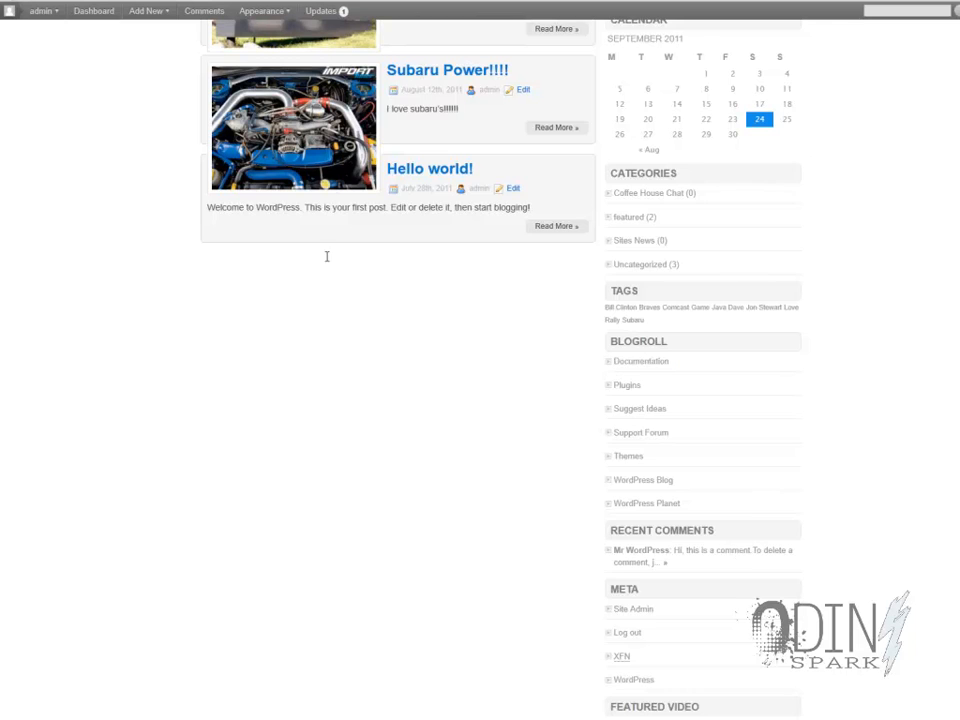
scroll(447, 414, "up", 6)
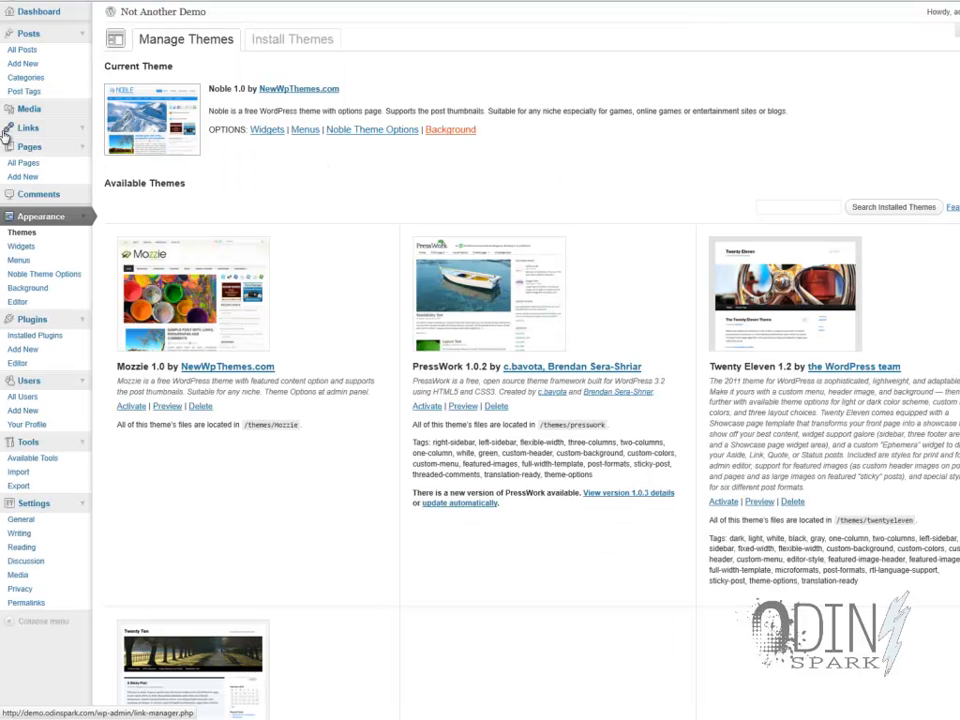
- Set the site's front page to the static Welcome page and the posts page to Blog, and save the reading settings
left_click(31, 551)
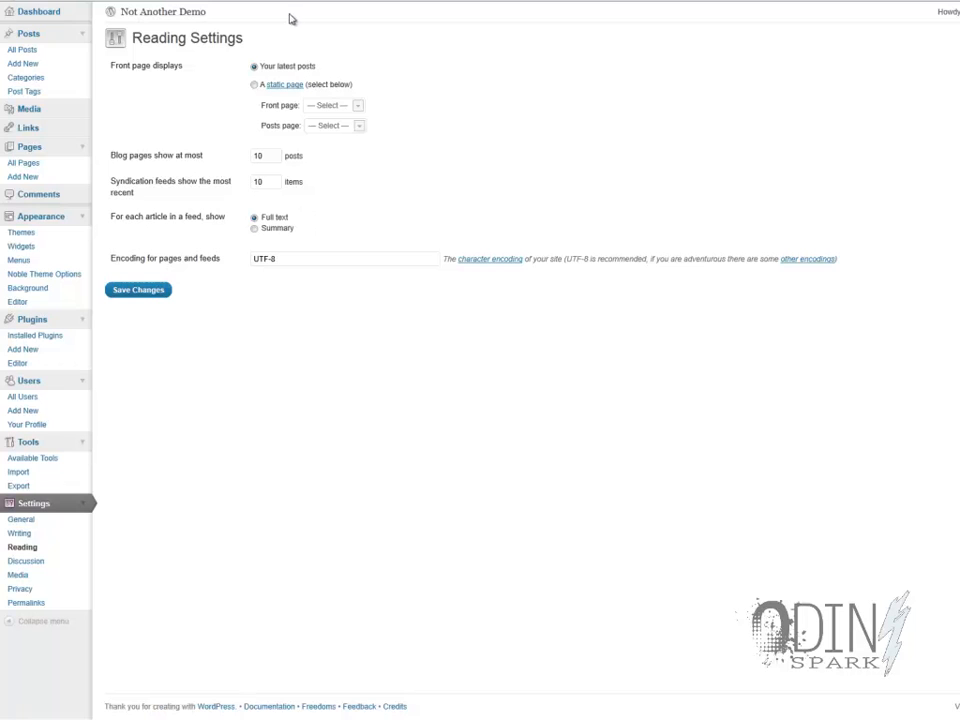
left_click(255, 86)
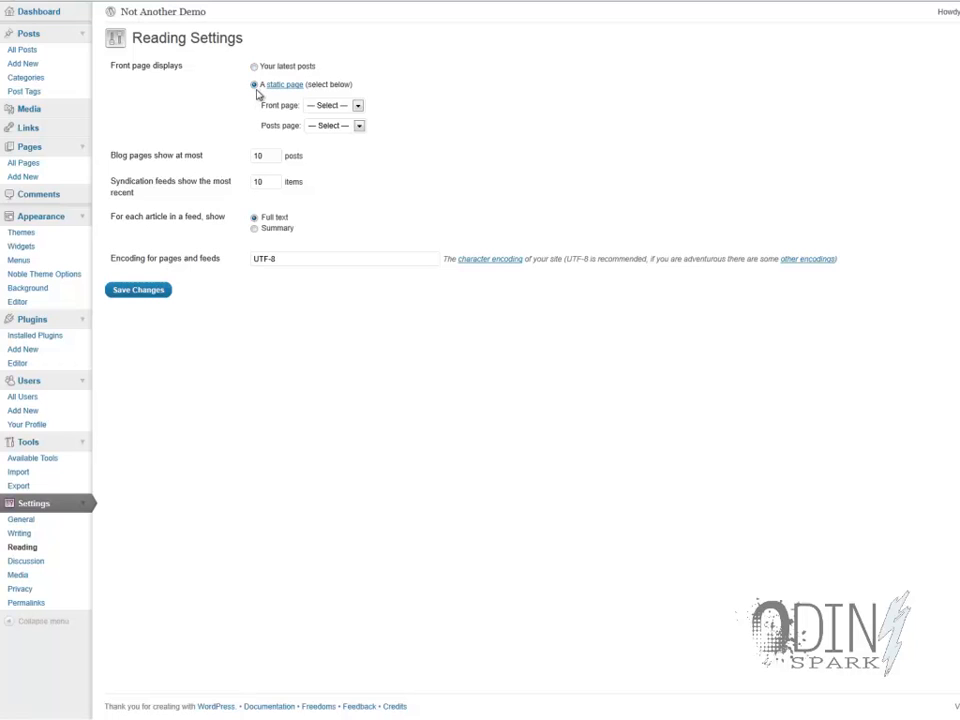
left_click(355, 108)
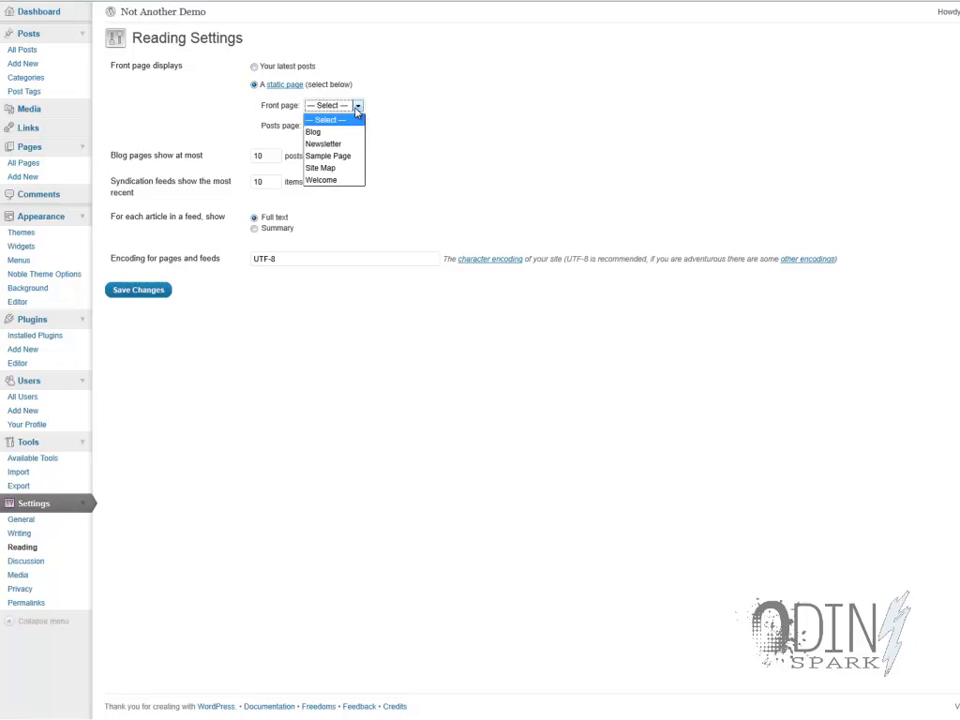
left_click(348, 182)
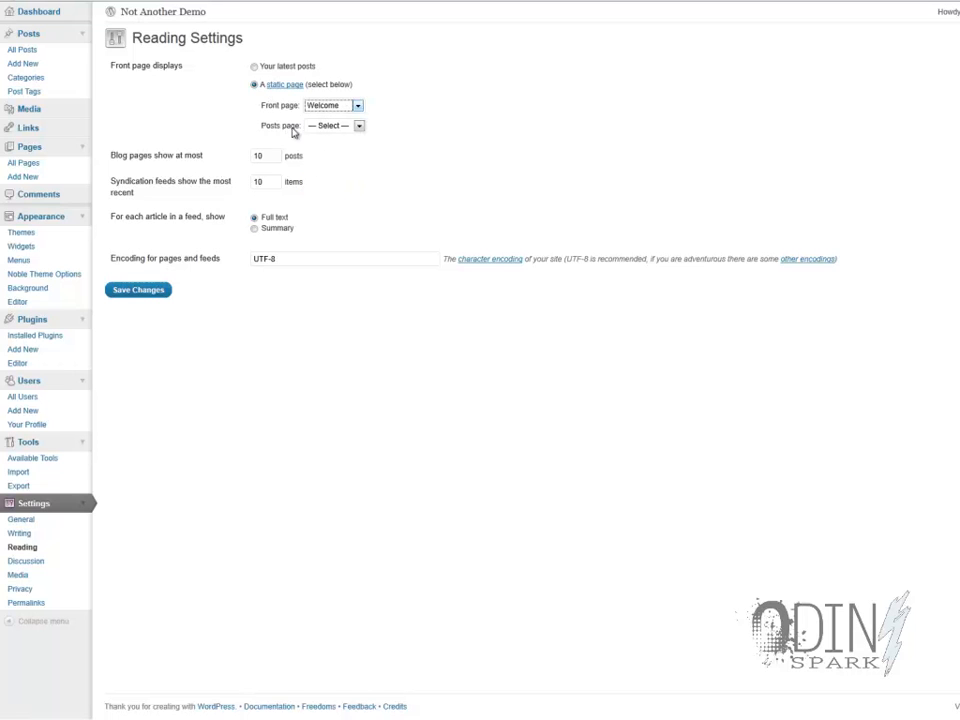
left_click(339, 127)
left_click(330, 152)
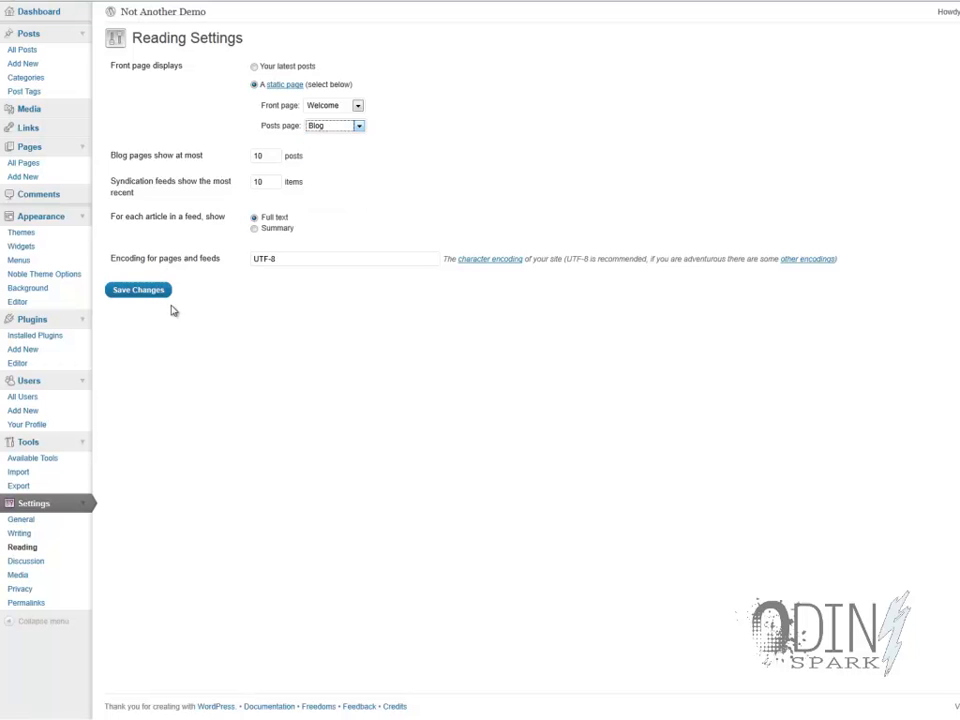
left_click(141, 297)
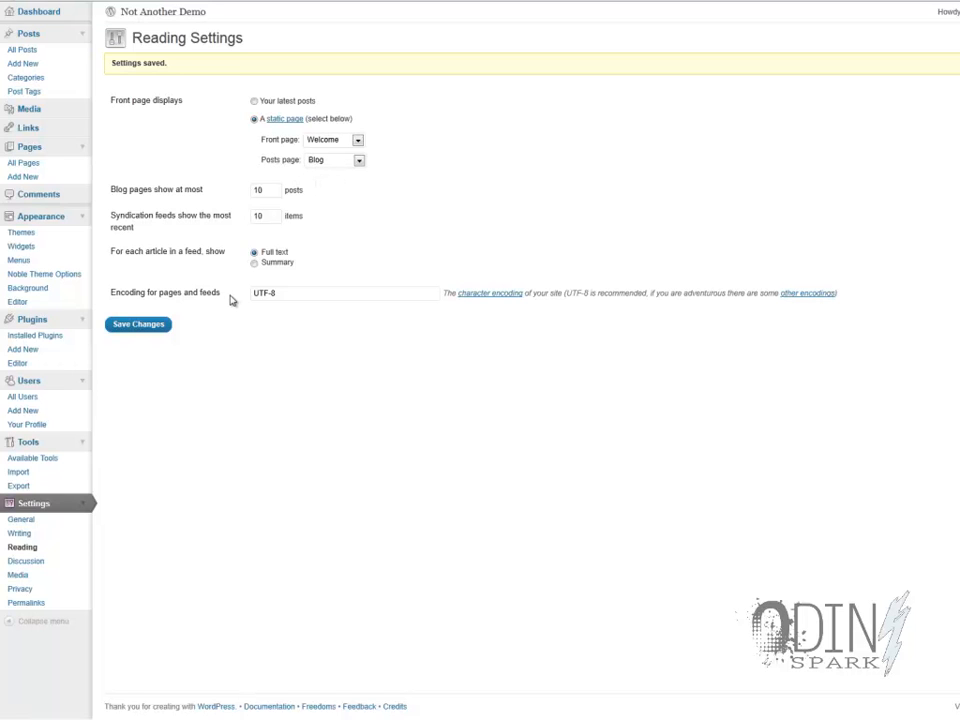
- Open the existing Blog page for editing and inspect its title and content
left_click(30, 163)
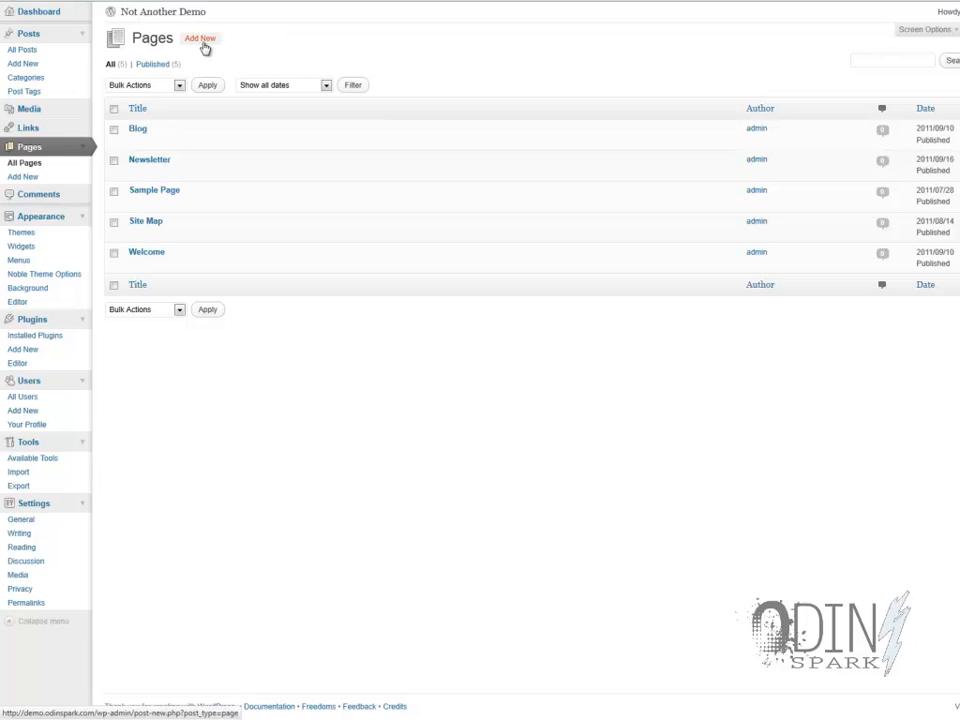
left_click(140, 131)
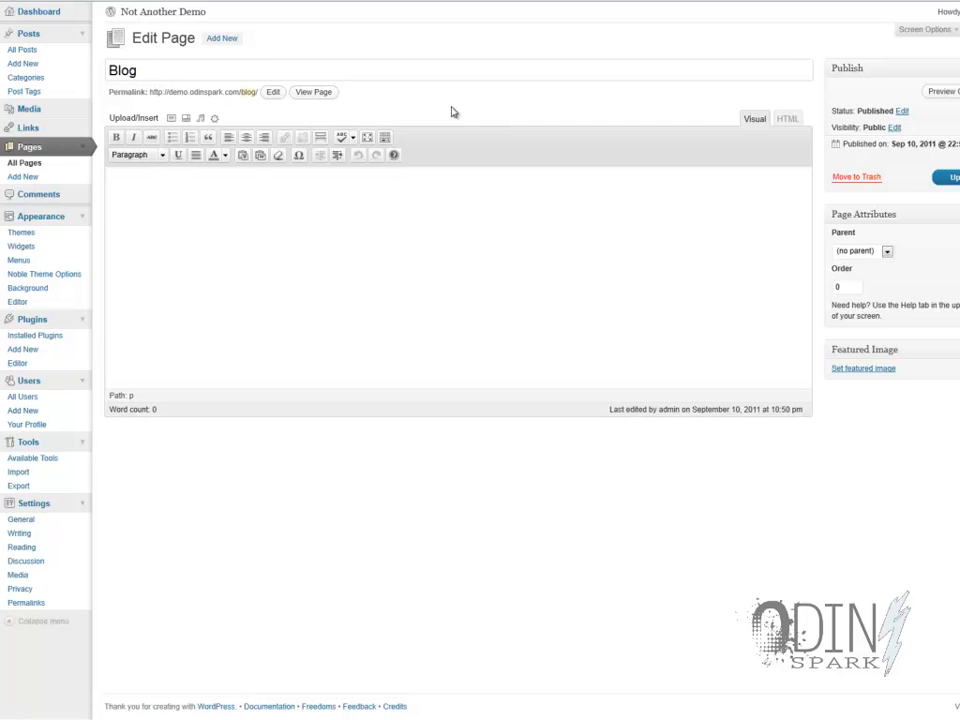
left_click_drag(156, 73, 47, 66)
- Open the Welcome page for editing and look through its image and body text
left_click(25, 166)
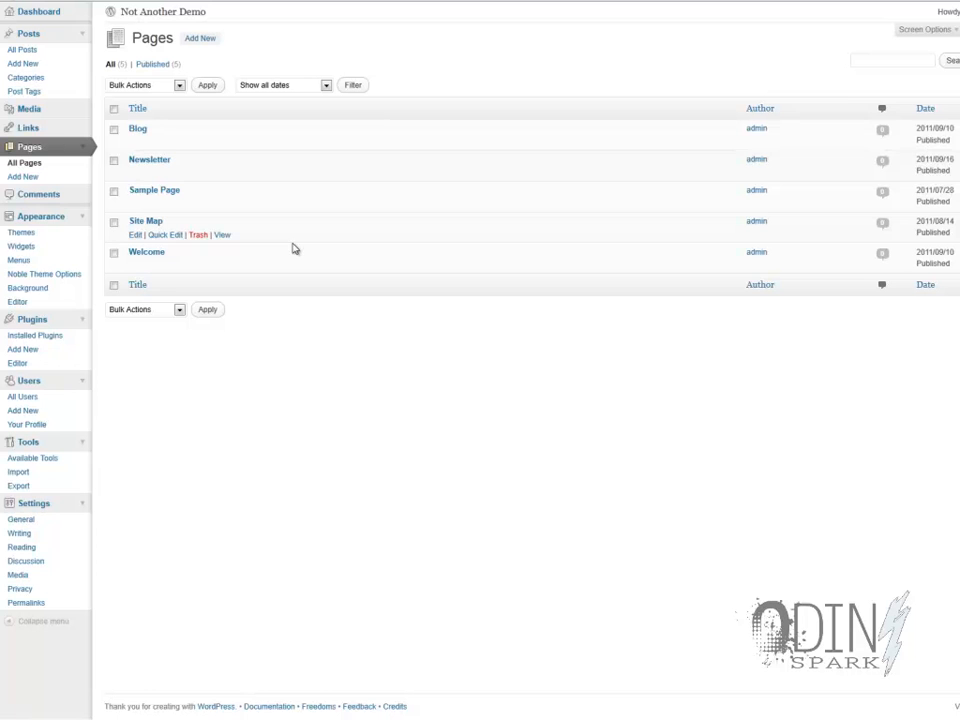
left_click(153, 256)
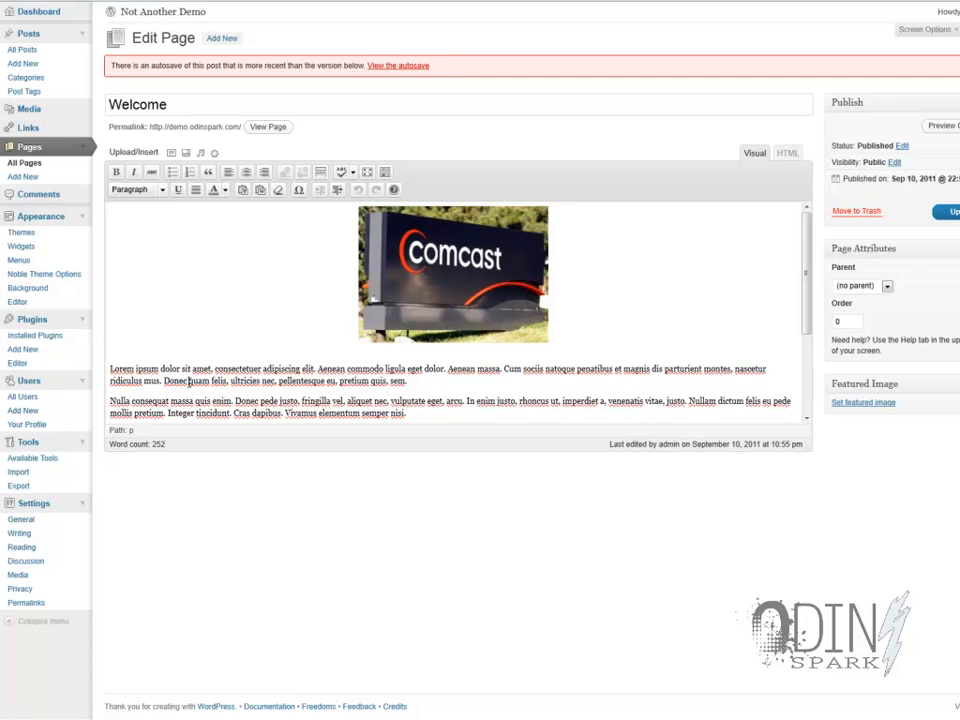
scroll(188, 381, "down", 3)
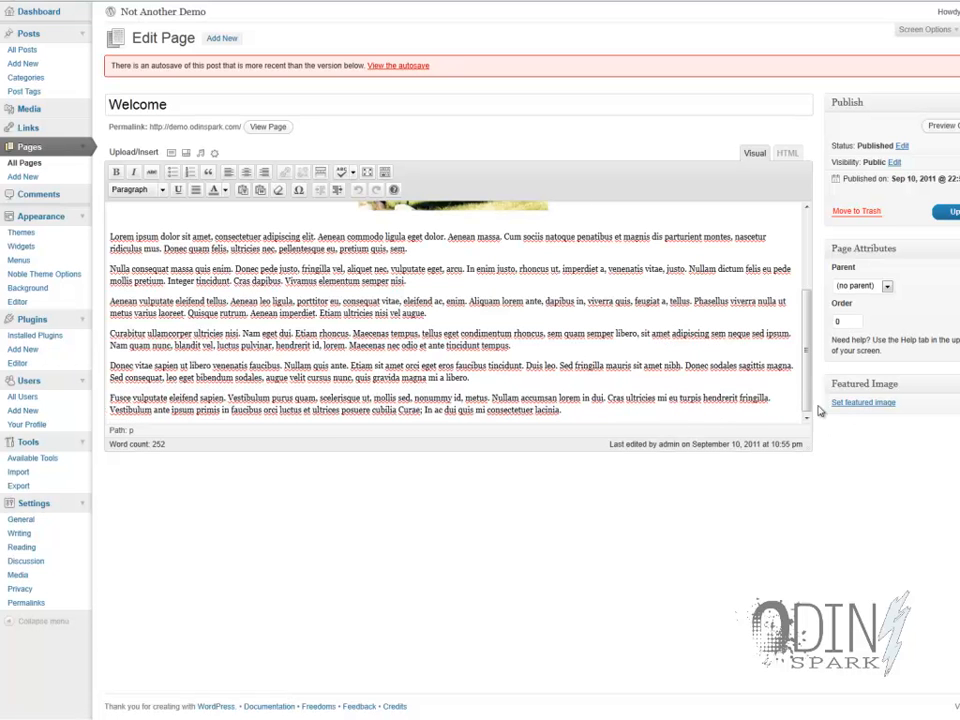
left_click_drag(810, 390, 800, 276)
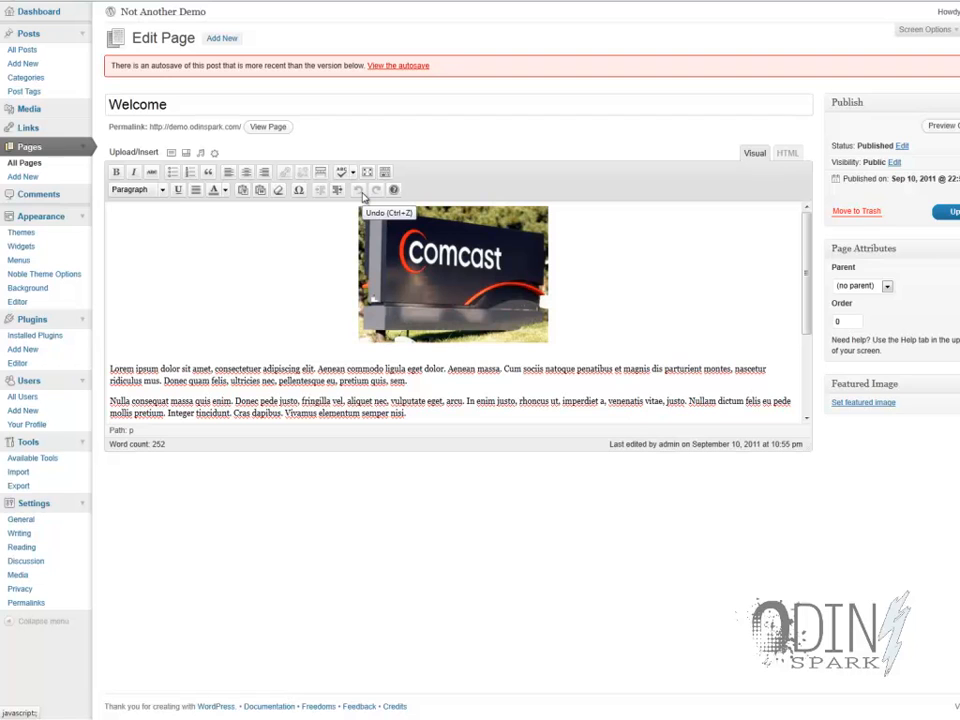
left_click(360, 191)
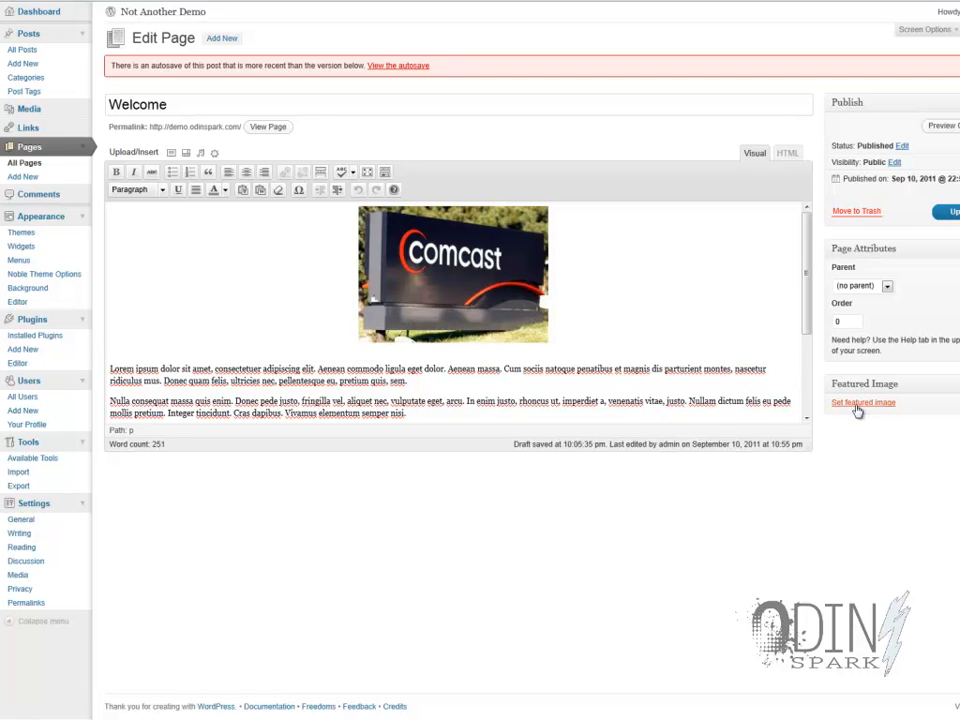
- View the insertion options of the comcast-logo image in the media library without inserting it
left_click(172, 153)
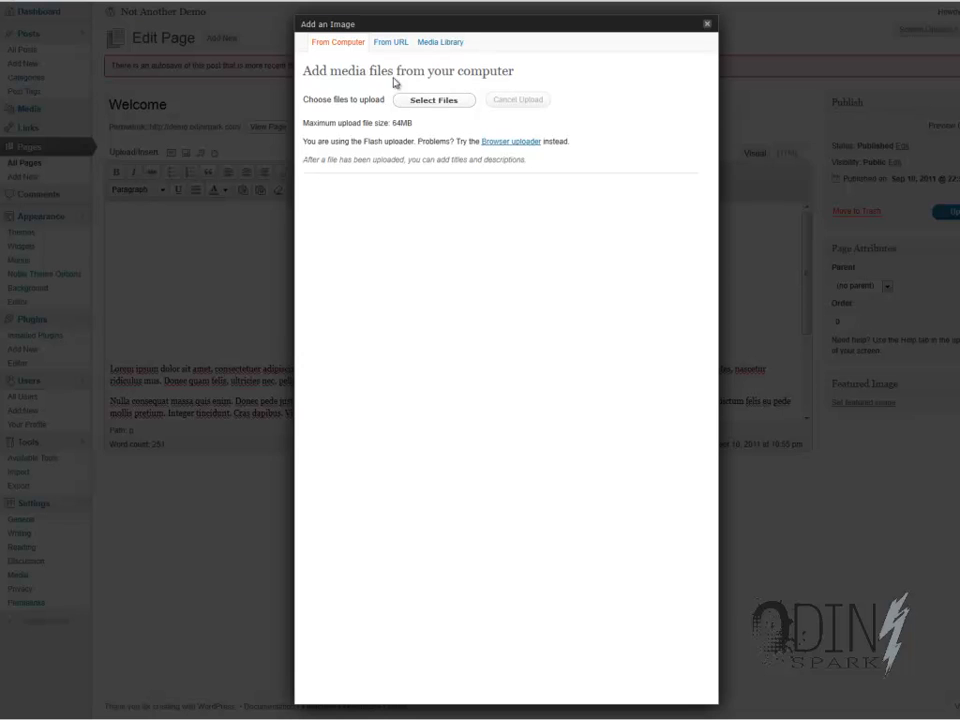
left_click(437, 43)
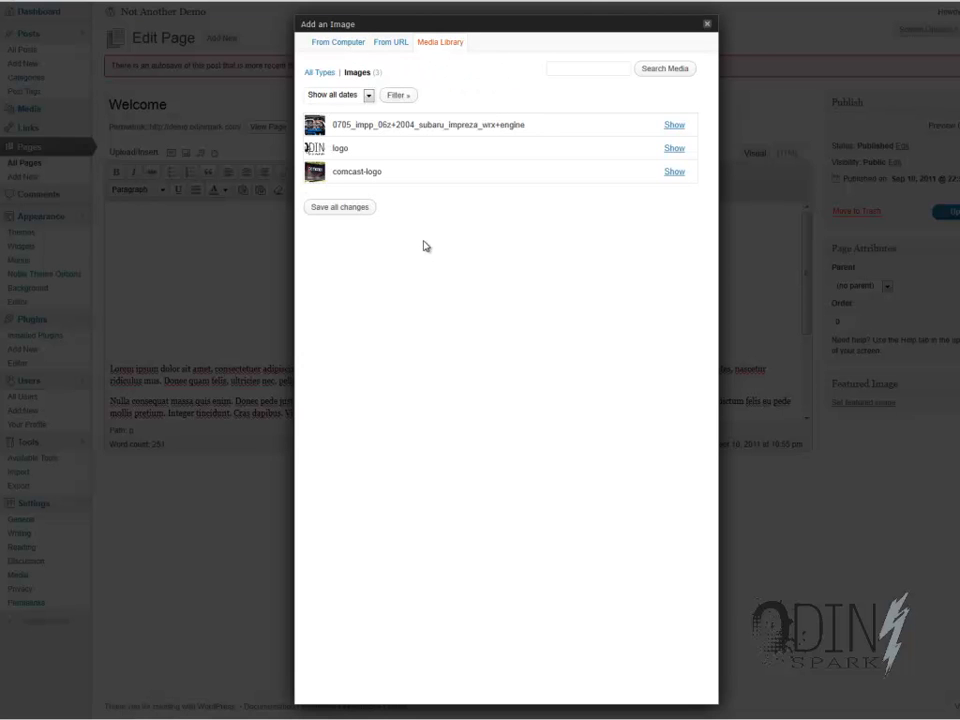
left_click(674, 172)
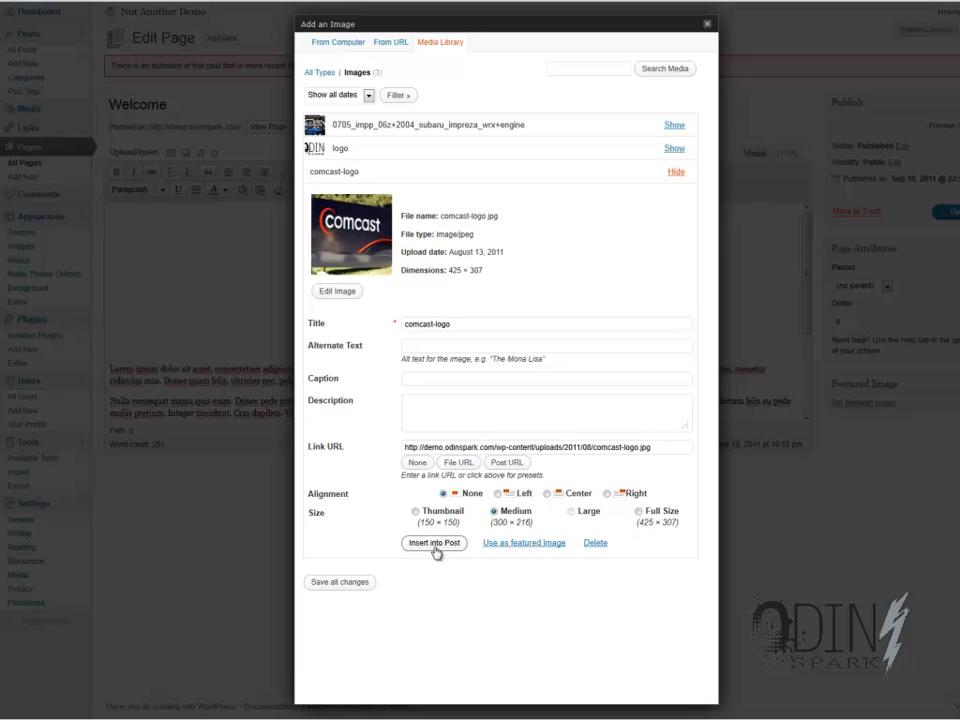
left_click(707, 24)
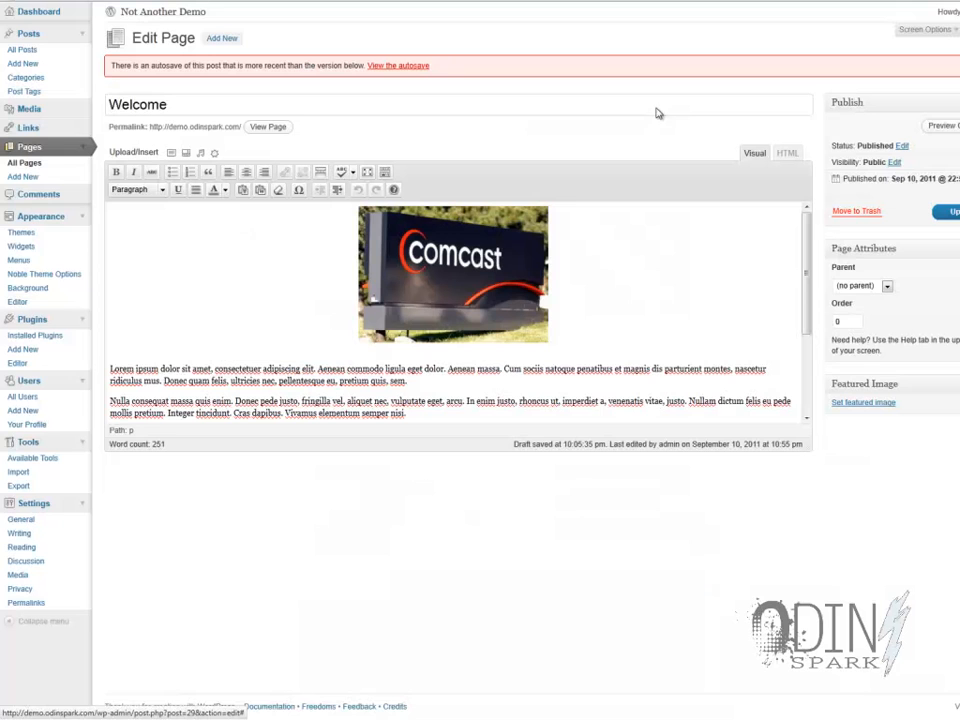
- Select the Comcast image in the Welcome page, try left and centre alignment, and finish with it aligned left
left_click(493, 296)
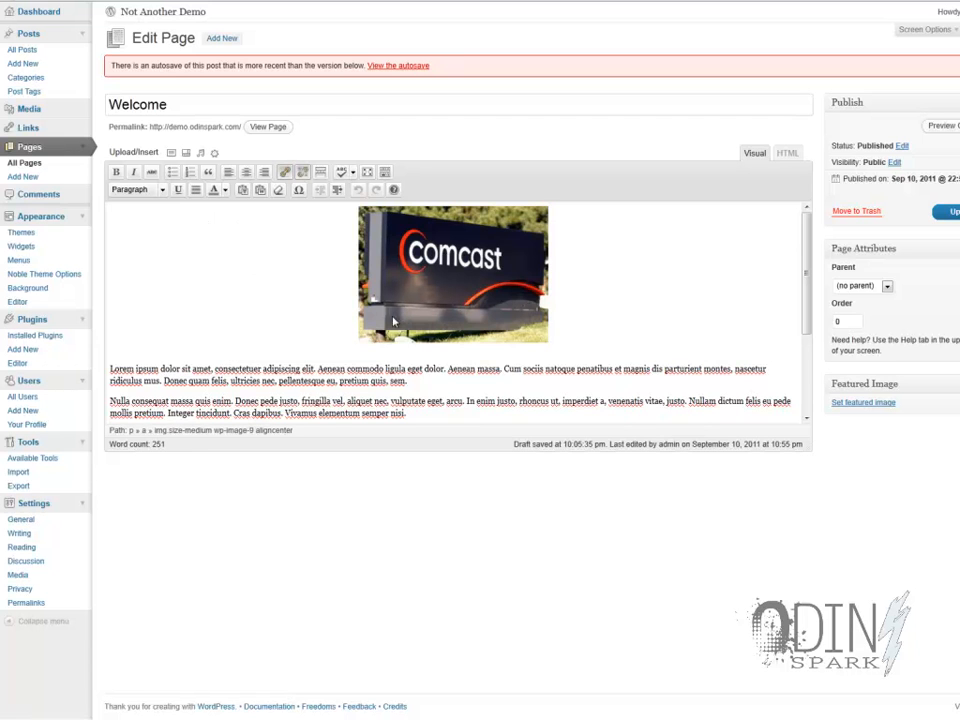
left_click(432, 309)
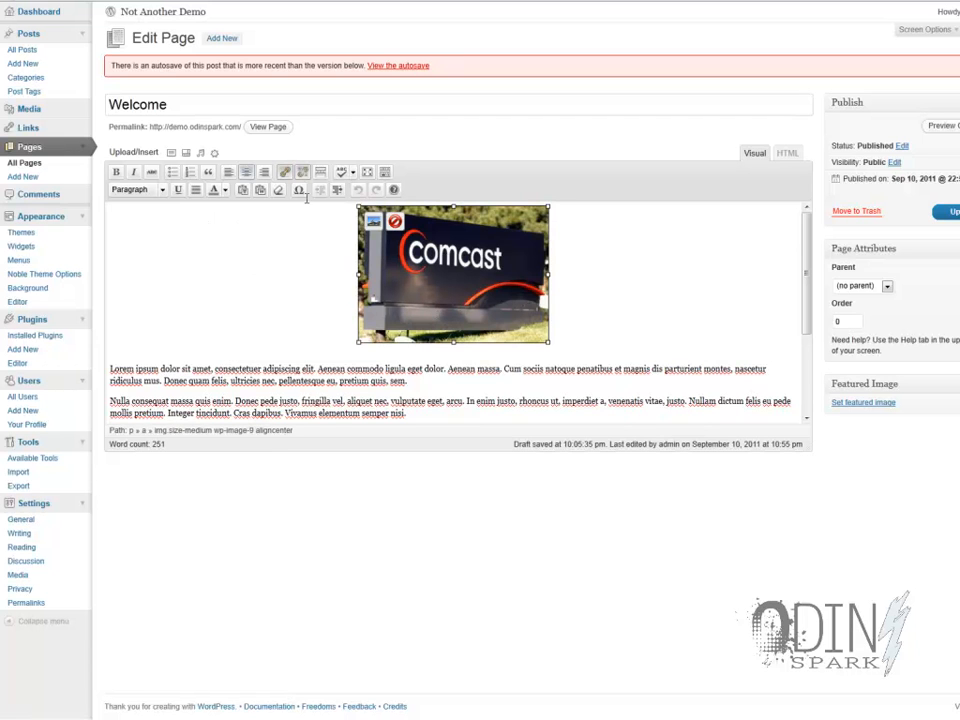
left_click(230, 173)
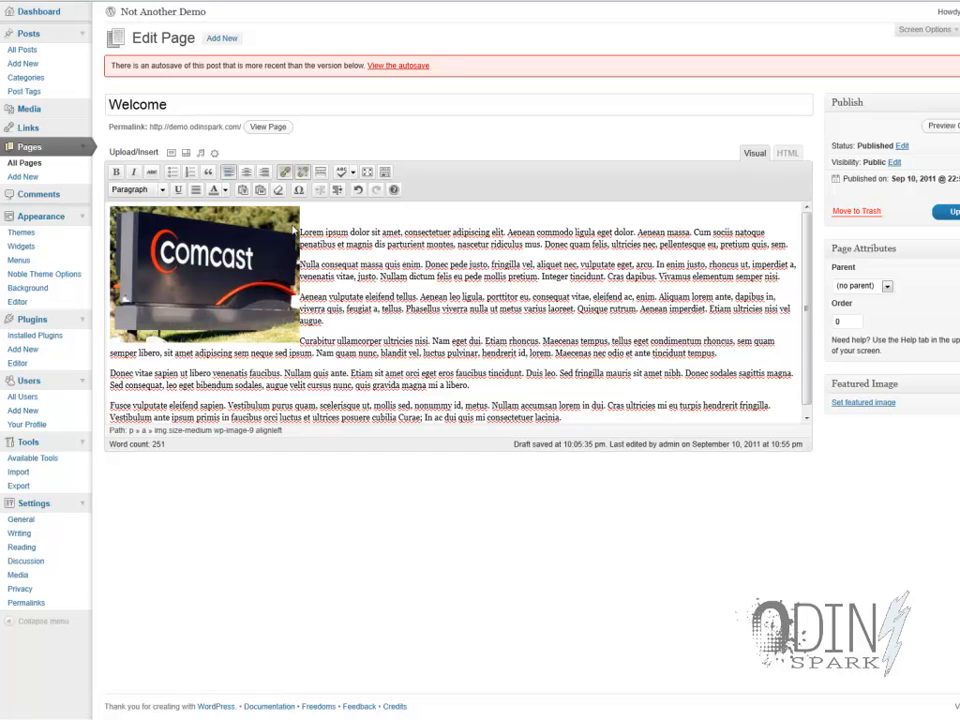
left_click(247, 173)
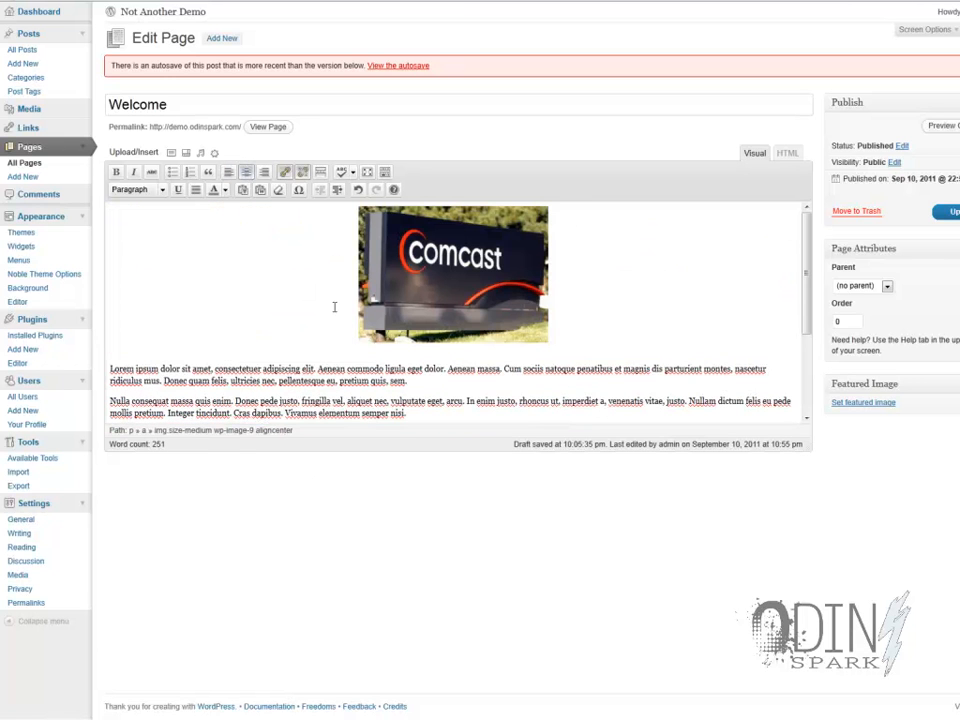
left_click(229, 172)
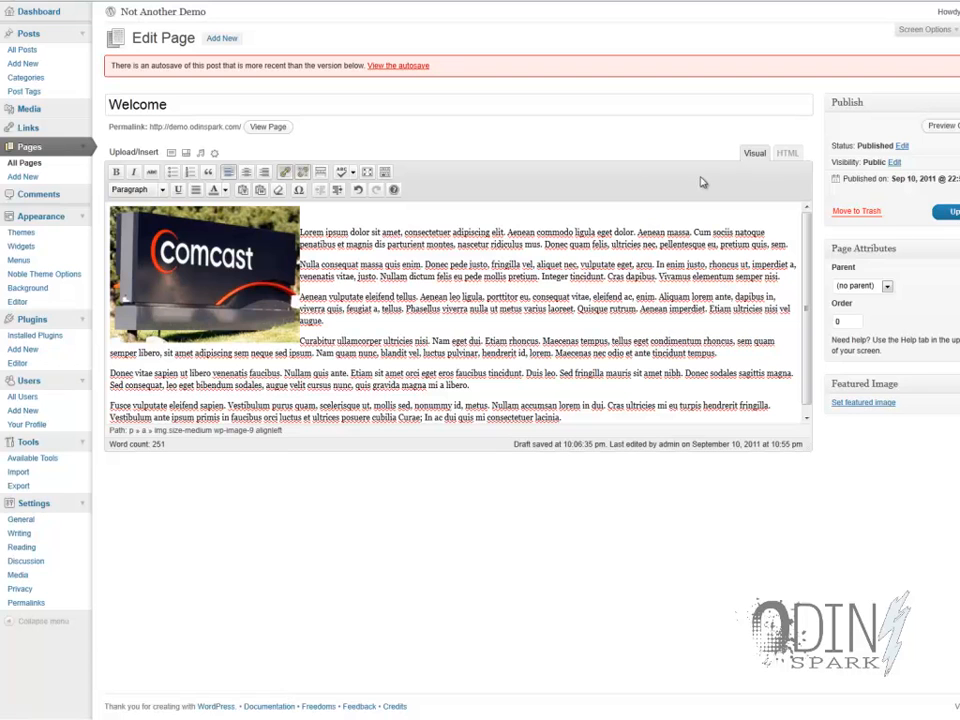
- Reload the live site's front page and check how the Welcome and Blog pages display
left_click(265, 1)
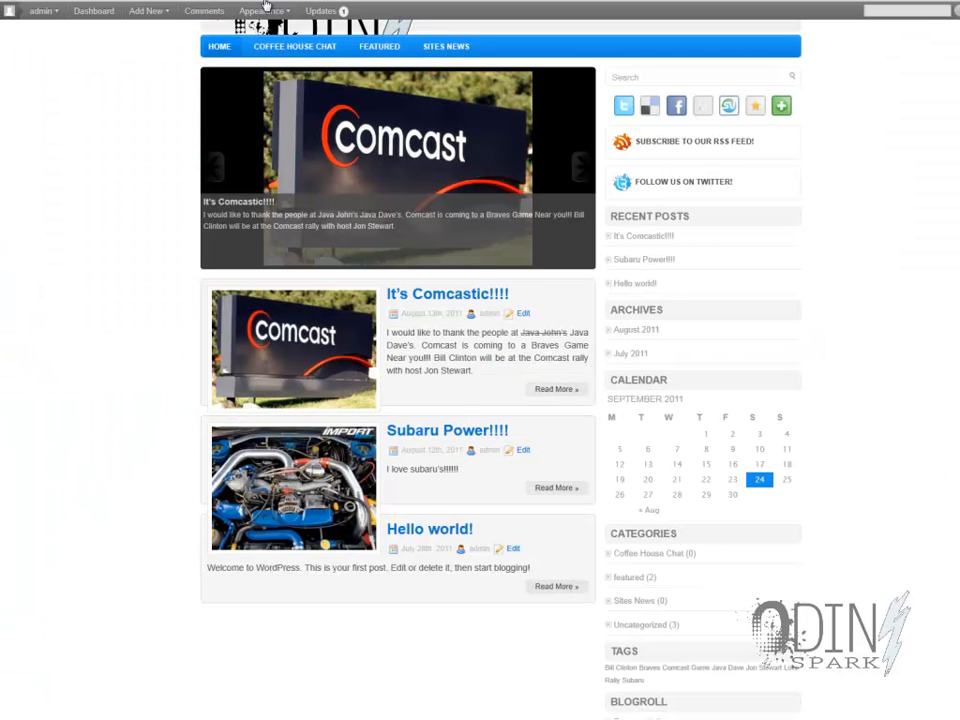
right_click(79, 240)
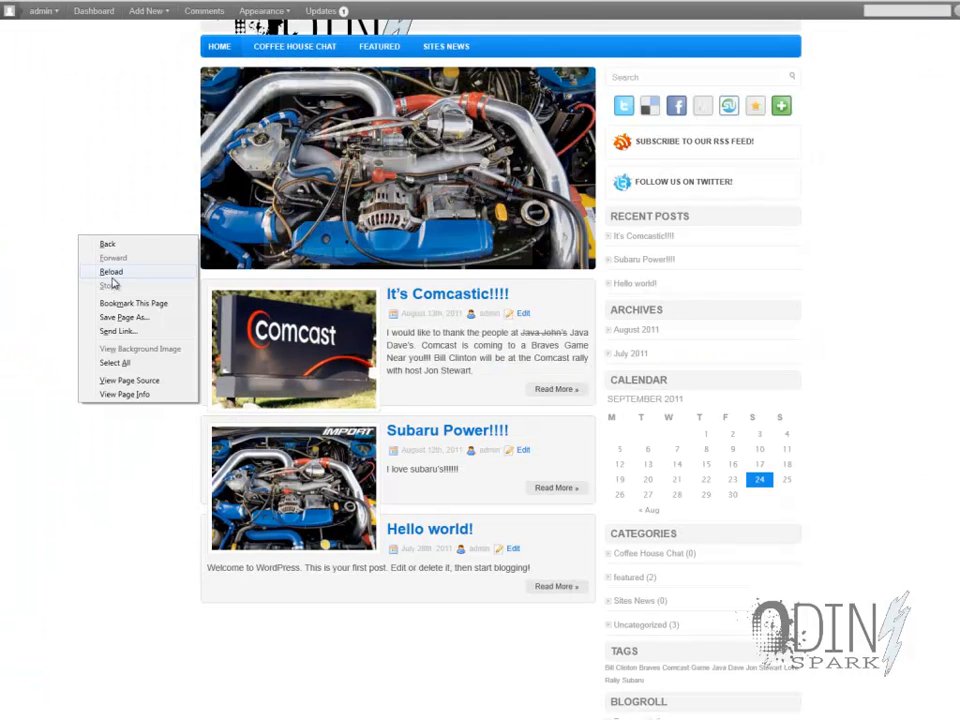
left_click(111, 272)
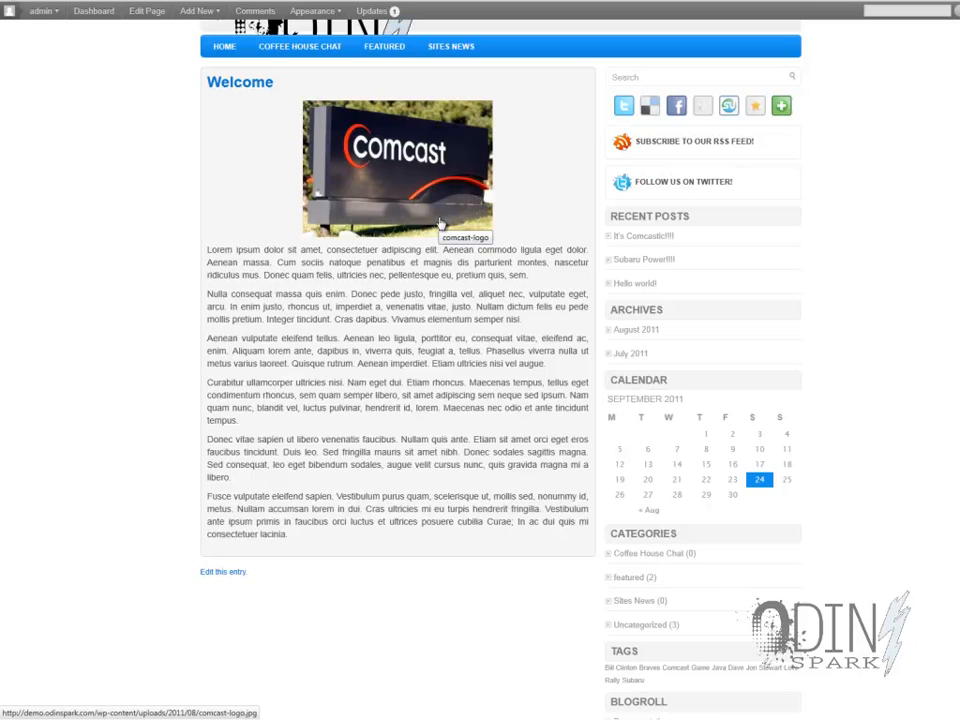
scroll(204, 275, "up", 1)
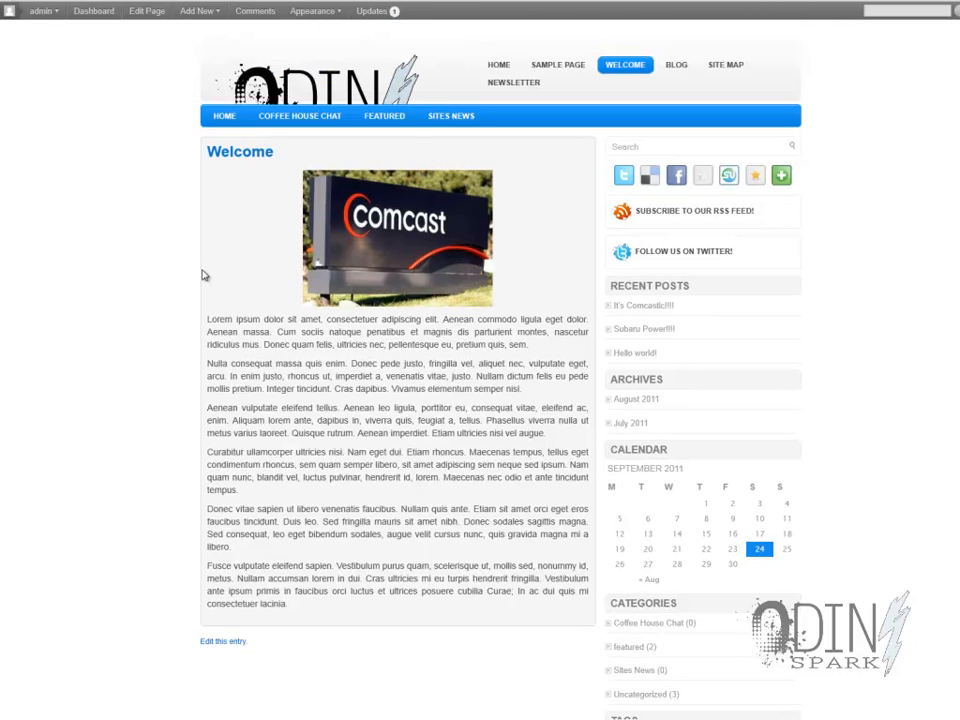
left_click(686, 70)
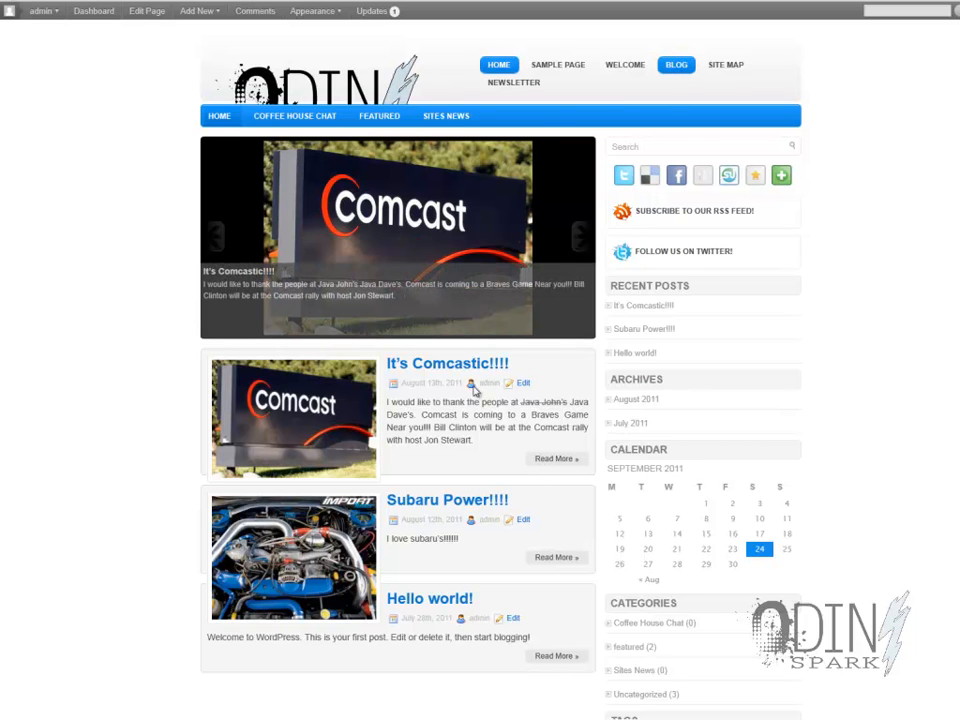
left_click(628, 77)
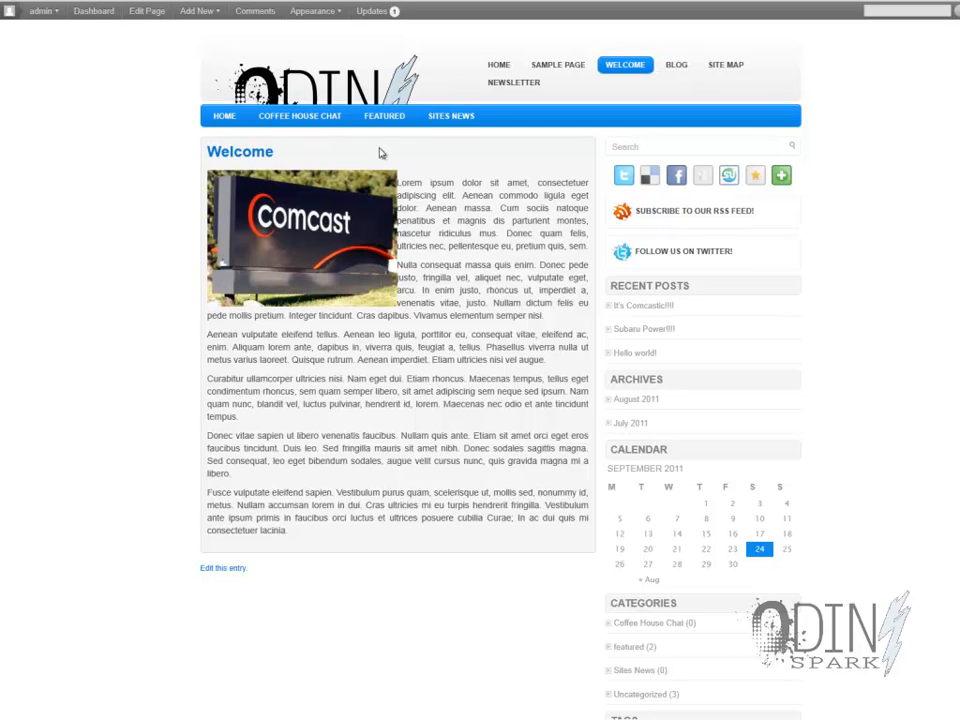
- Return to the site administration, open the menu management for the theme and create a custom menu named test
mouse_move(310, 130)
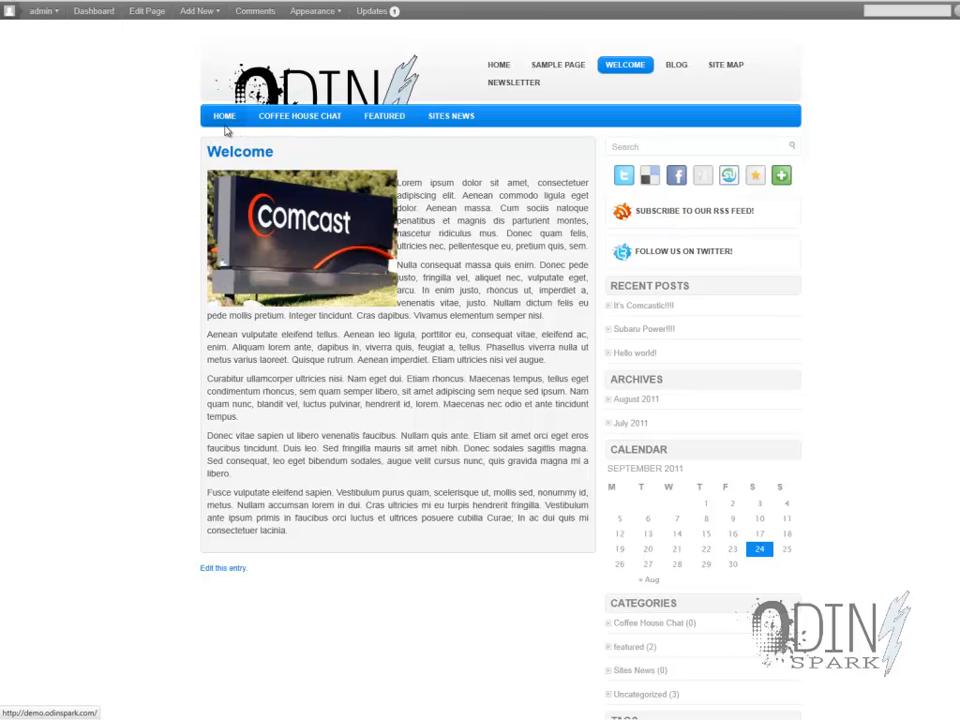
left_click(141, 2)
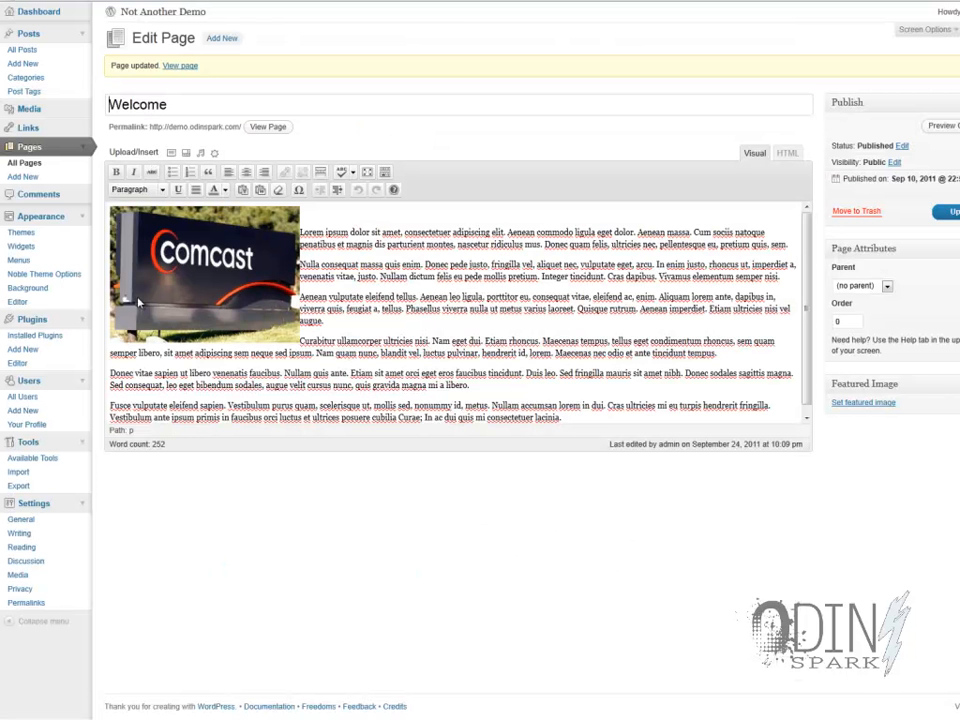
left_click(24, 263)
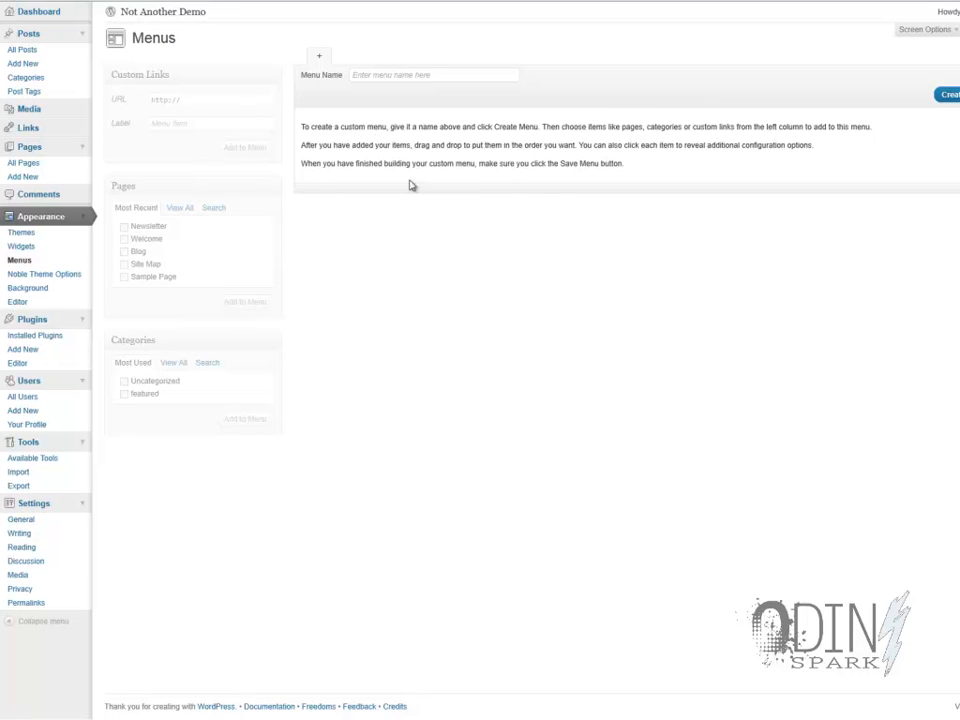
left_click(948, 94)
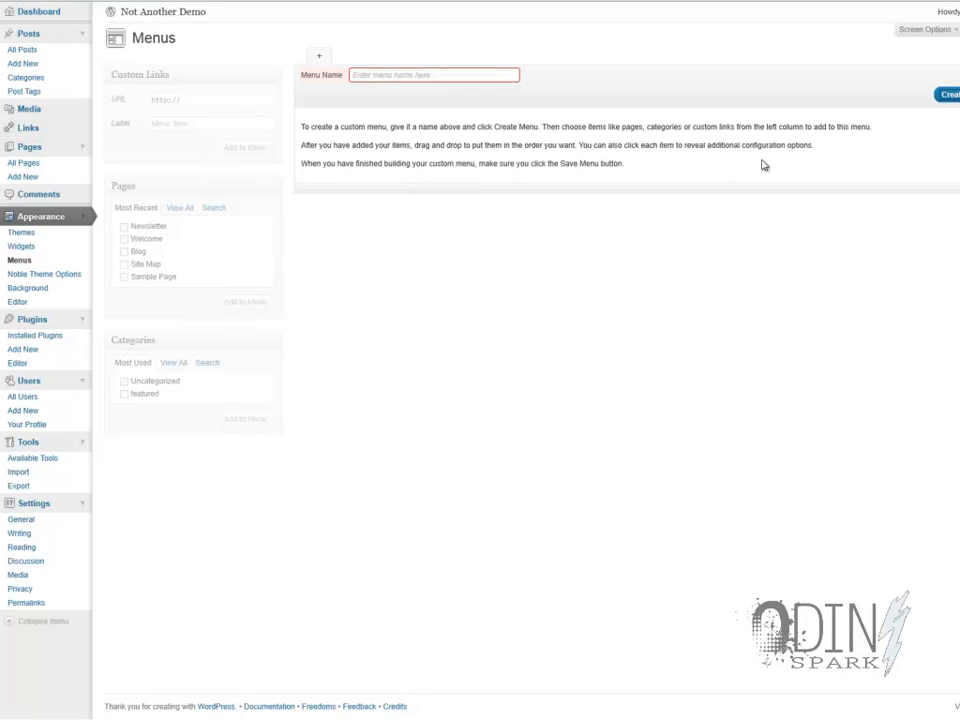
left_click(463, 75)
type("test")
key("Return")
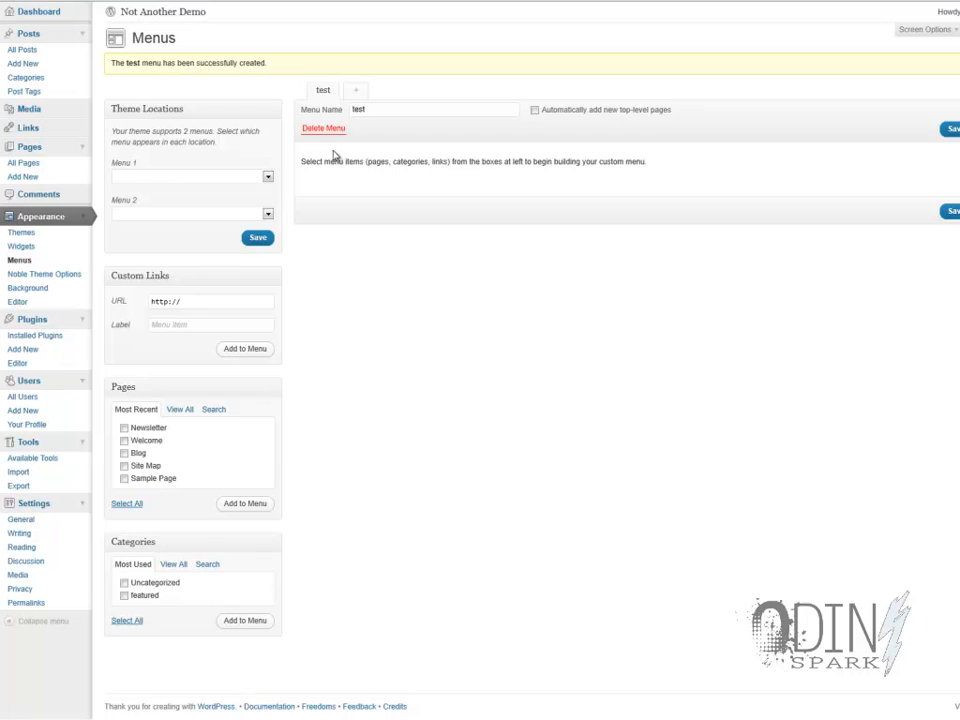
- Select the test menu for the Menu 1 theme location without saving, leaving Menu 2 empty
left_click(266, 178)
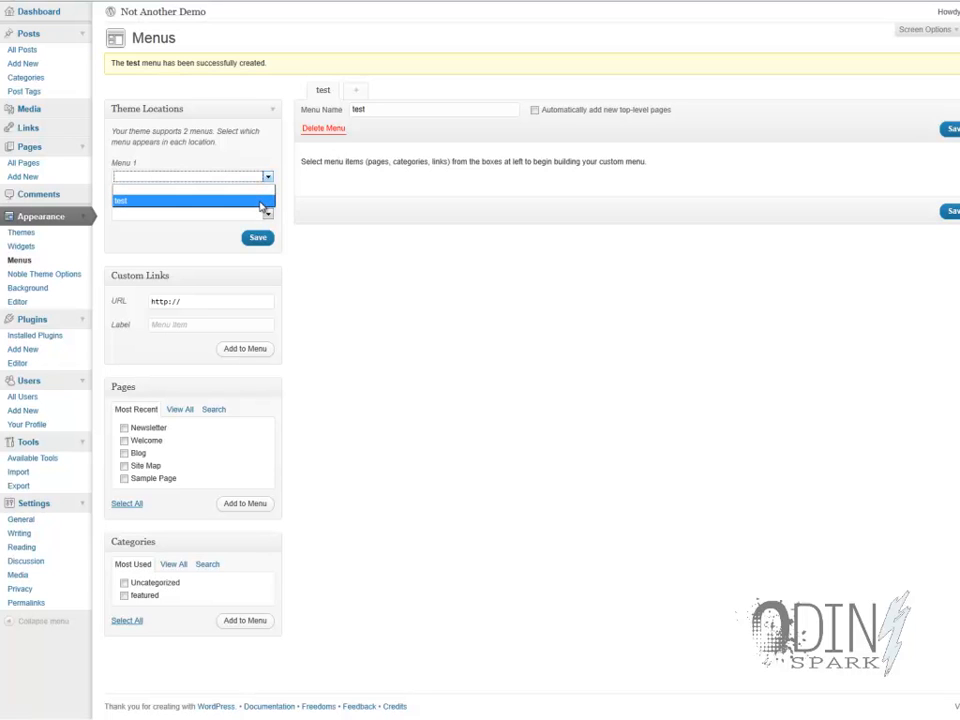
left_click(262, 203)
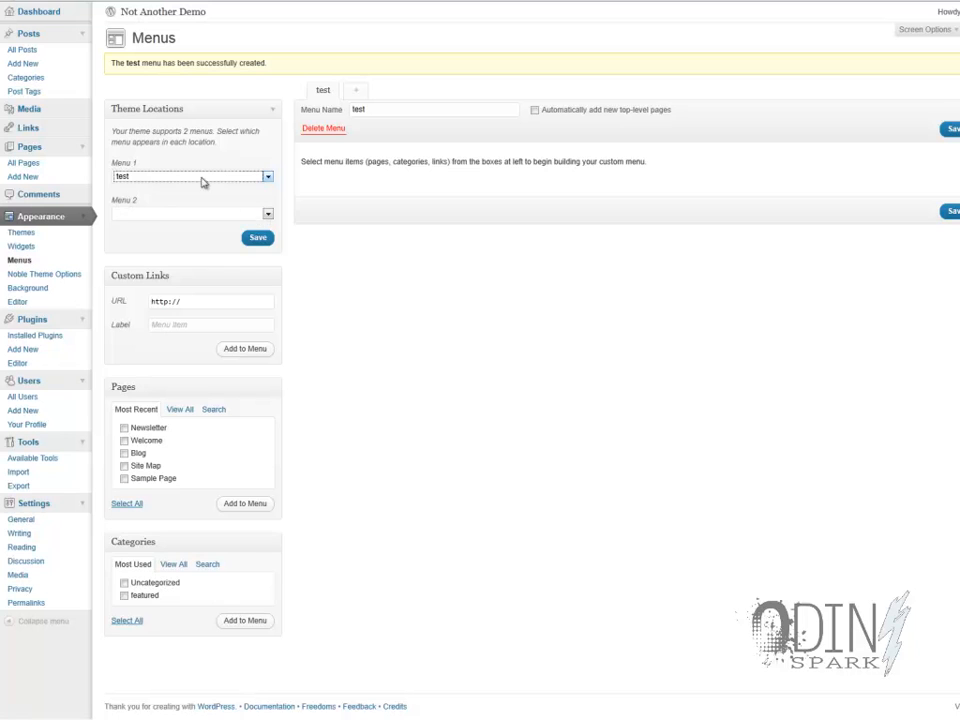
left_click(167, 209)
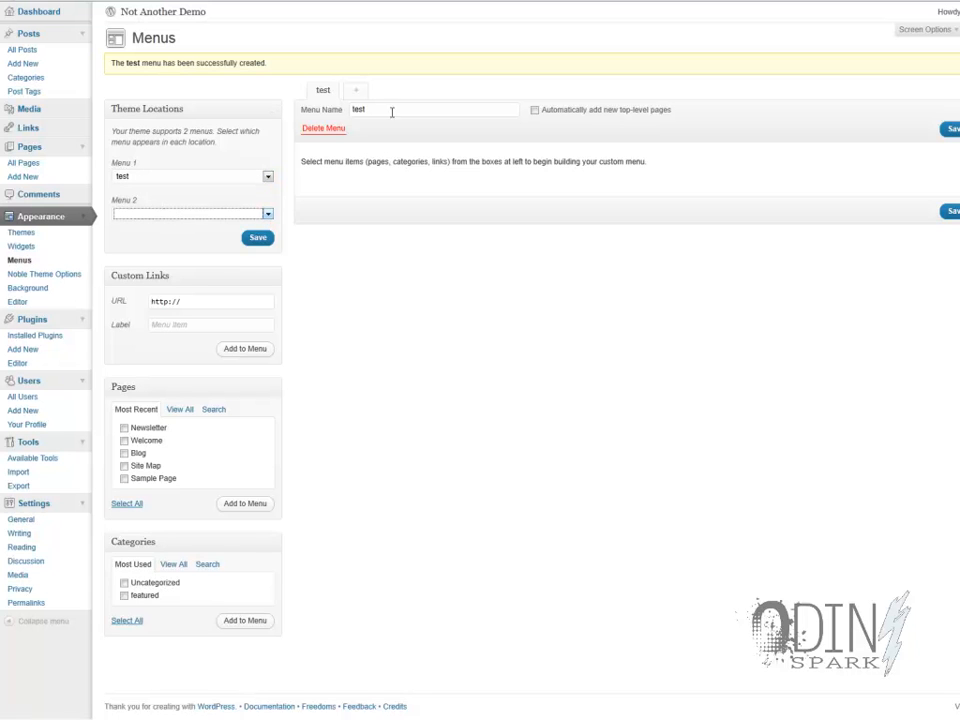
- Create a second custom menu named dummy test
left_click(356, 91)
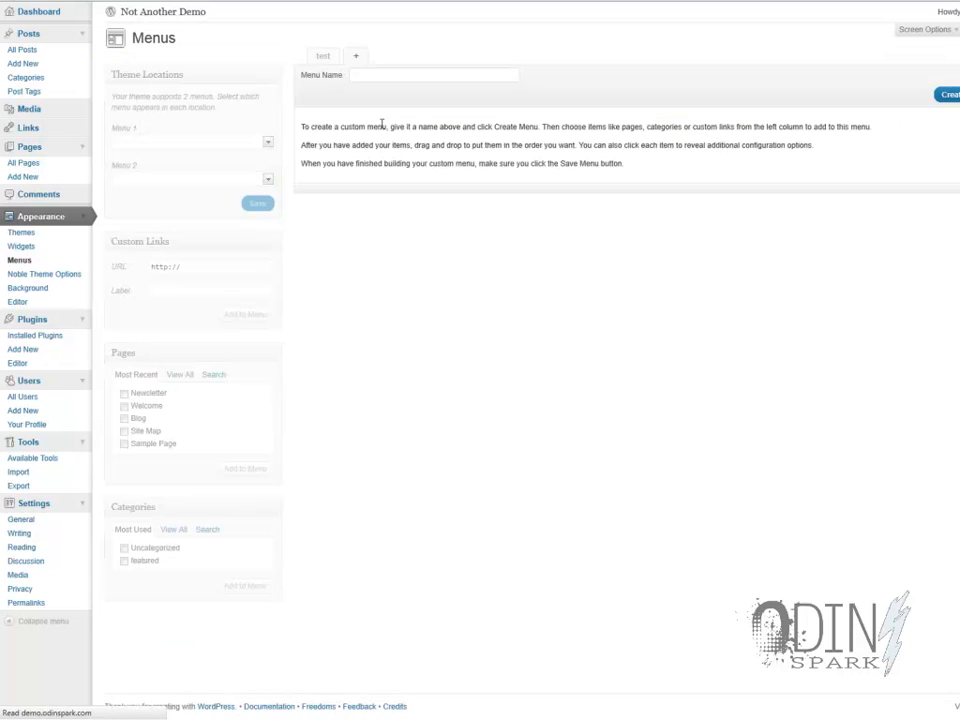
left_click(378, 74)
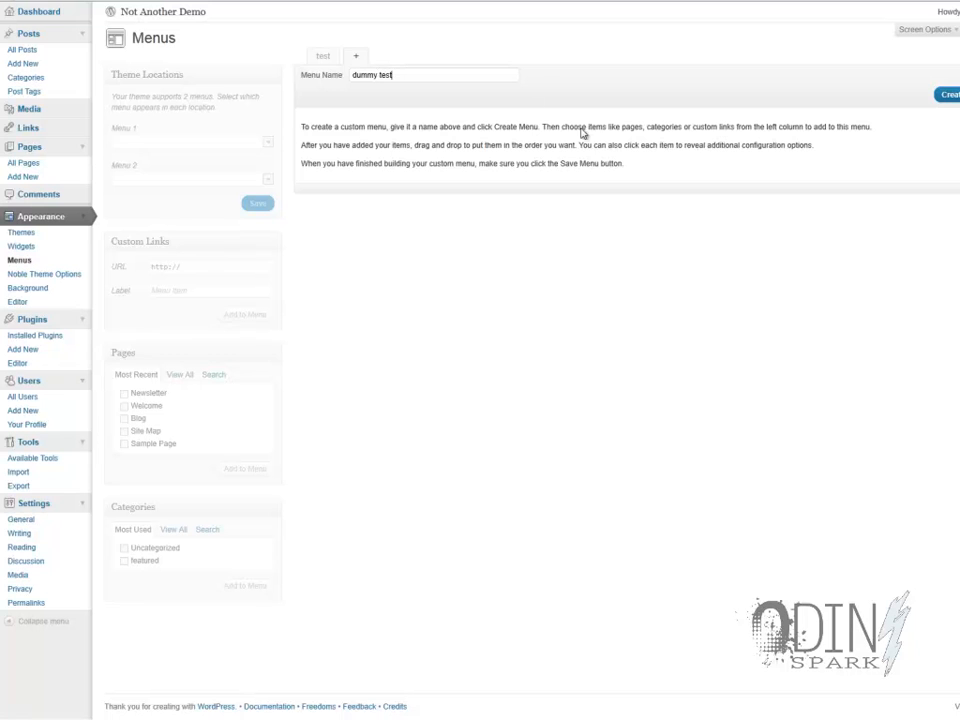
left_click(945, 94)
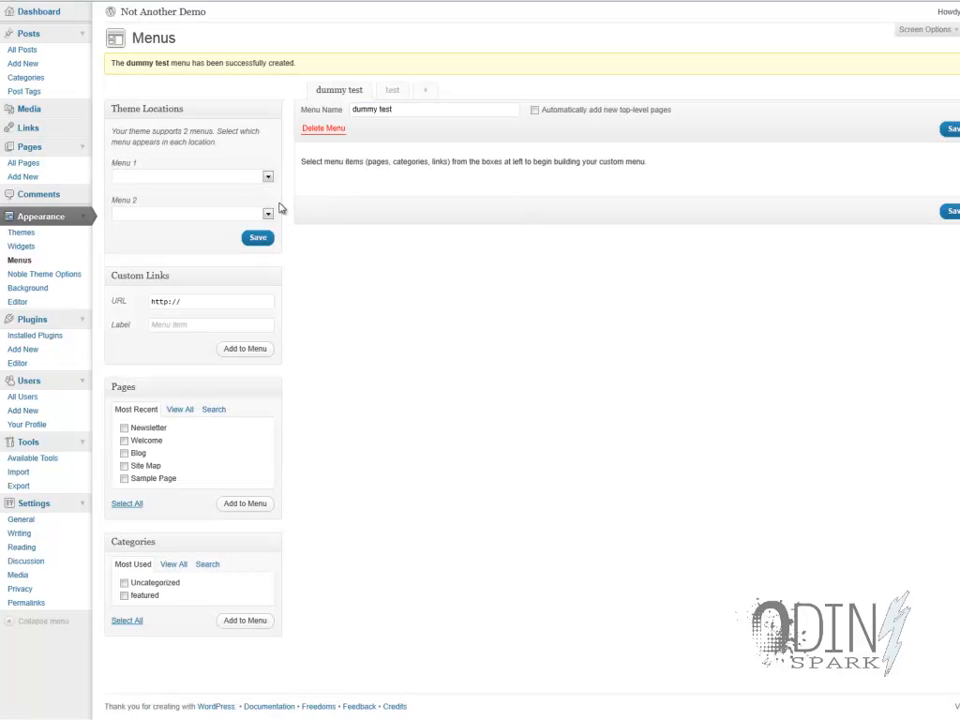
- Select test for the Menu 1 theme location and dummy test for Menu 2, without saving the locations
left_click(267, 177)
left_click(262, 203)
left_click(267, 213)
left_click(251, 250)
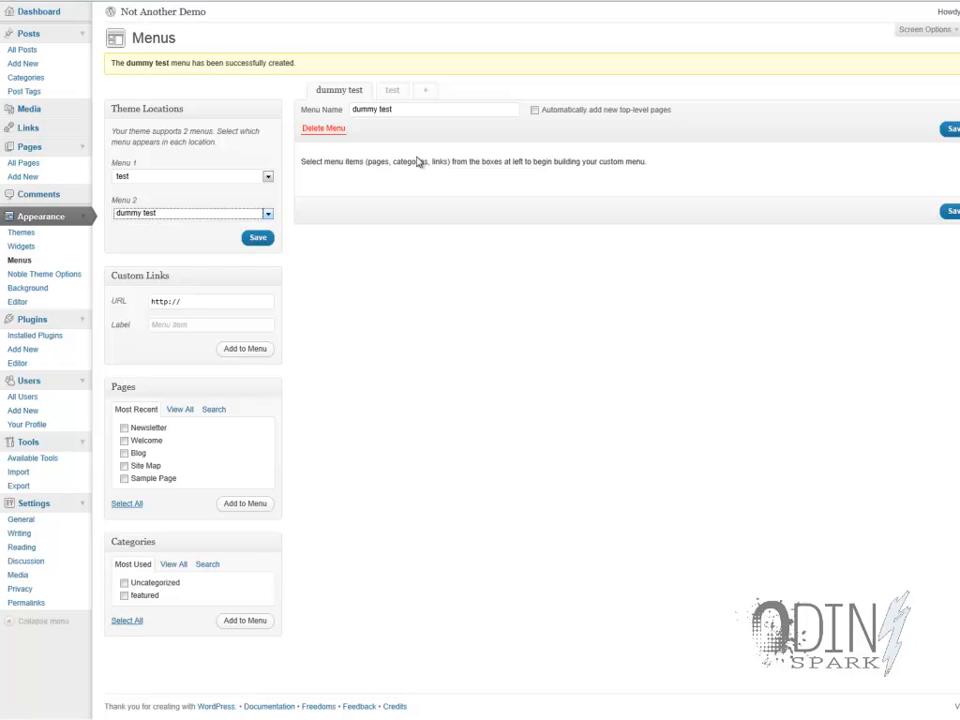
- Add the Welcome, Blog and Site Map pages to the test menu and save that menu
left_click(392, 91)
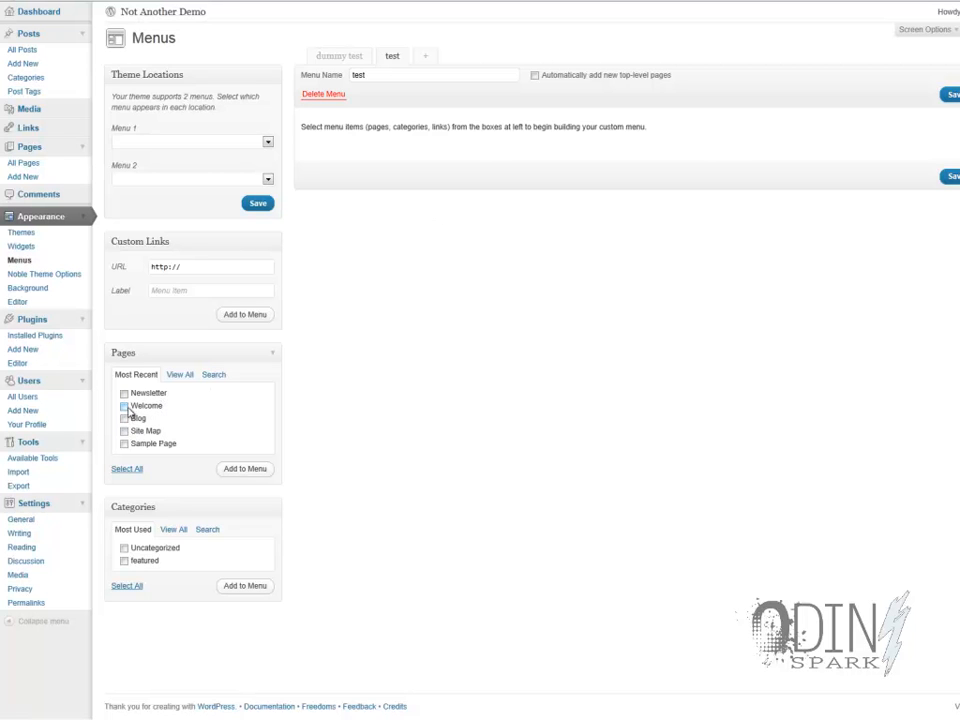
left_click(125, 406)
left_click(124, 419)
left_click(124, 432)
left_click(265, 472)
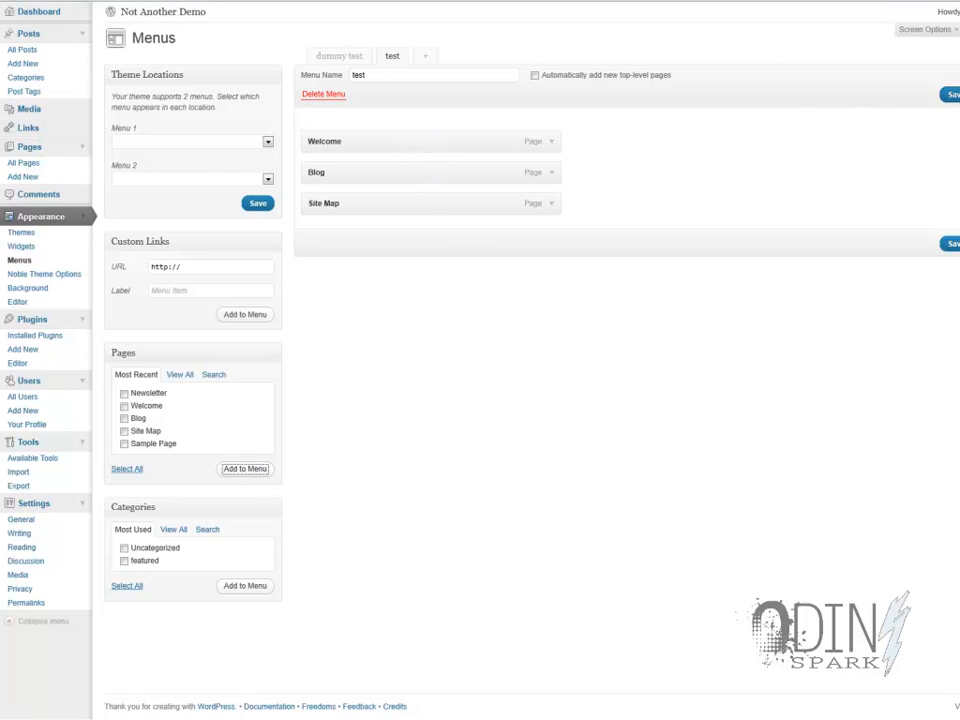
left_click(952, 94)
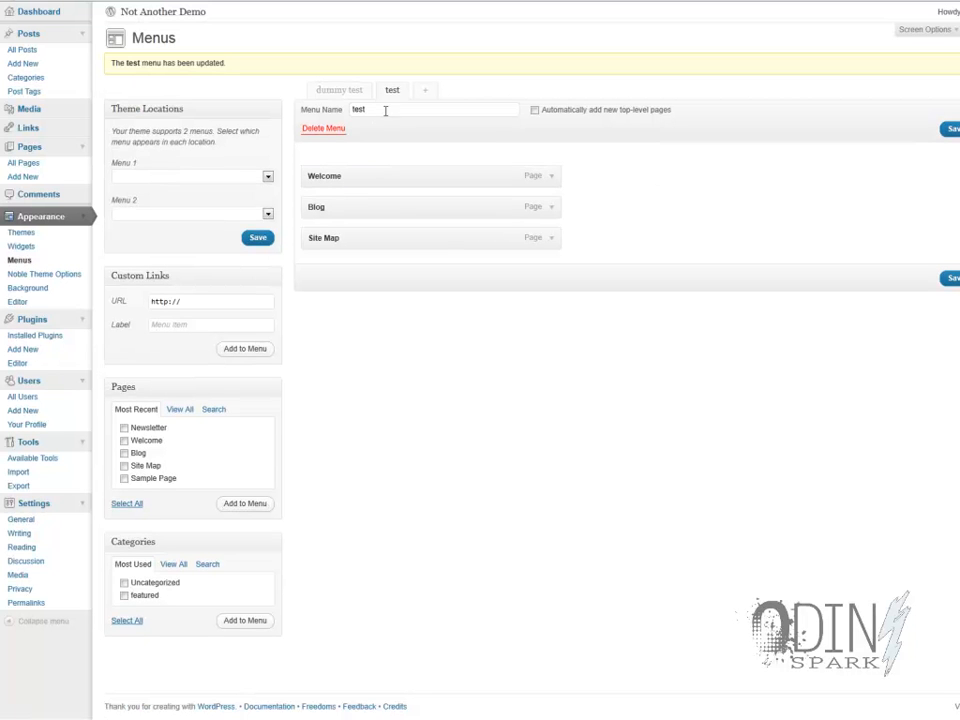
- Assign the test menu to the Menu 1 theme location and save the assignment
left_click(236, 179)
left_click(222, 205)
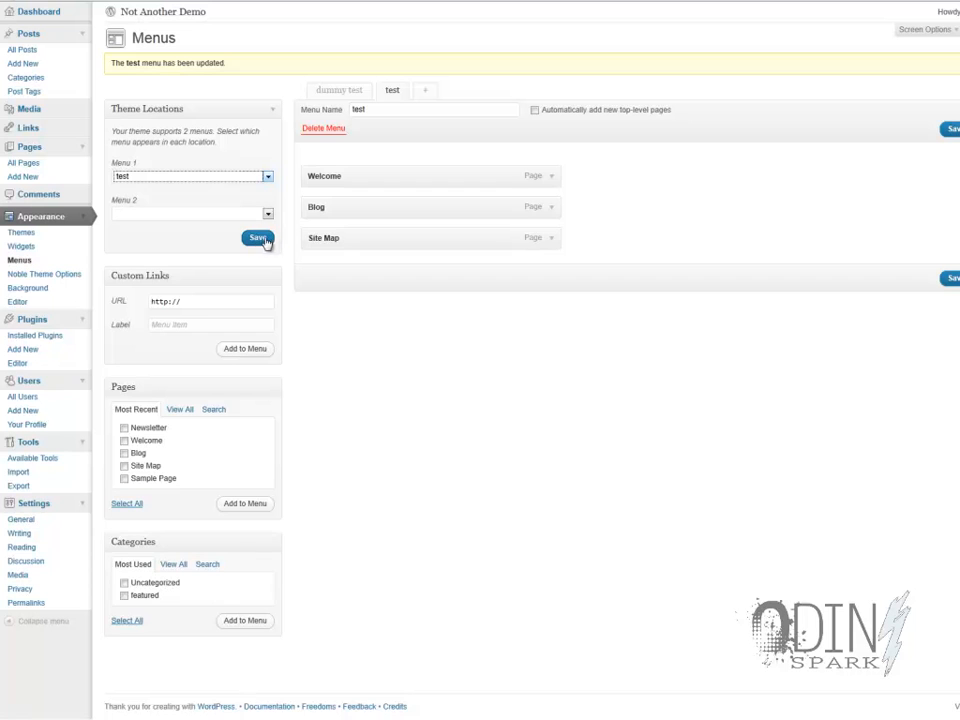
left_click(257, 239)
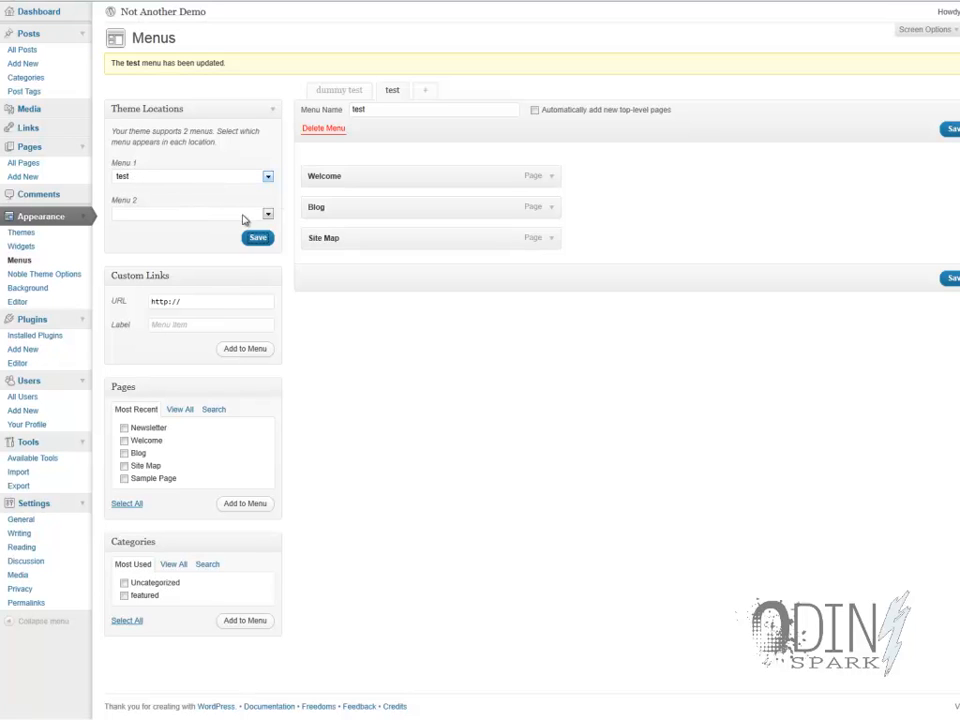
- Add the Coffee House Chat, featured and Sites News categories to the dummy test menu and save that menu
left_click(358, 93)
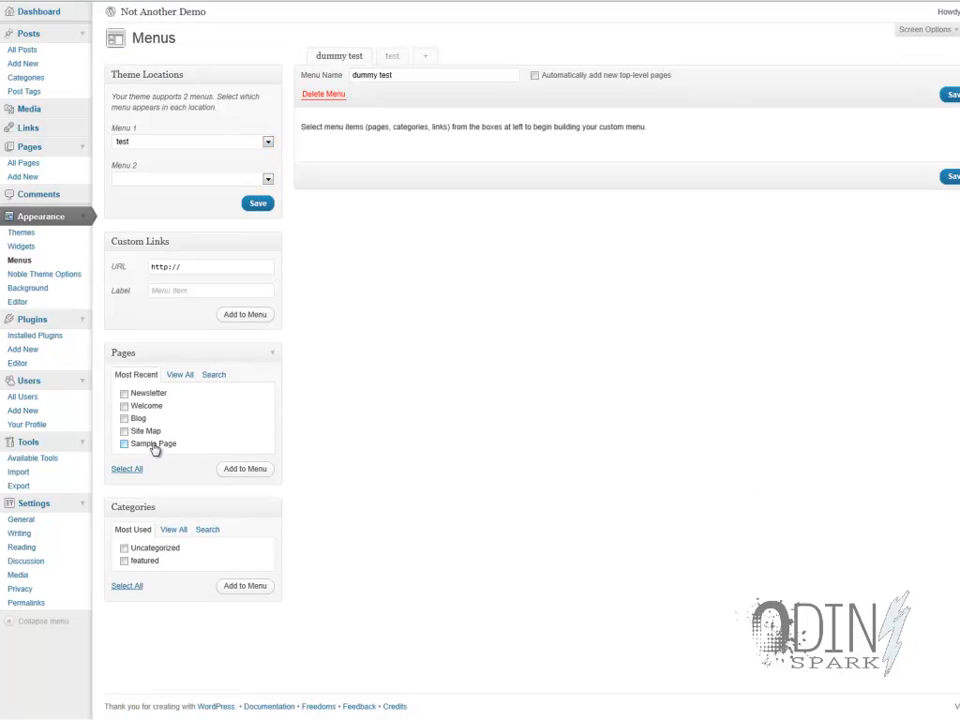
left_click(180, 376)
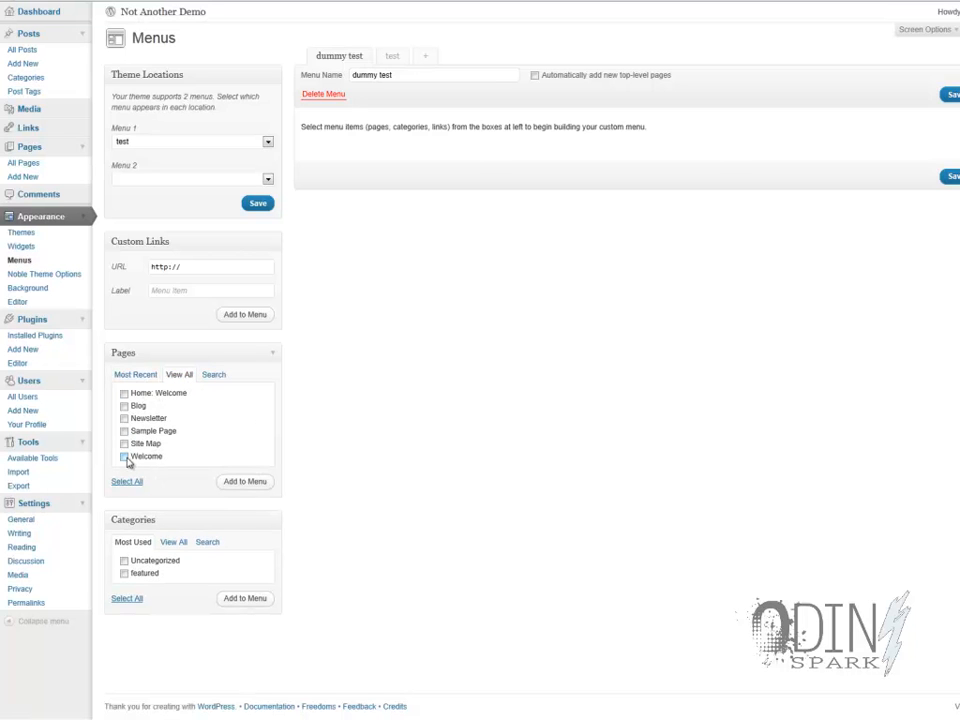
left_click(175, 543)
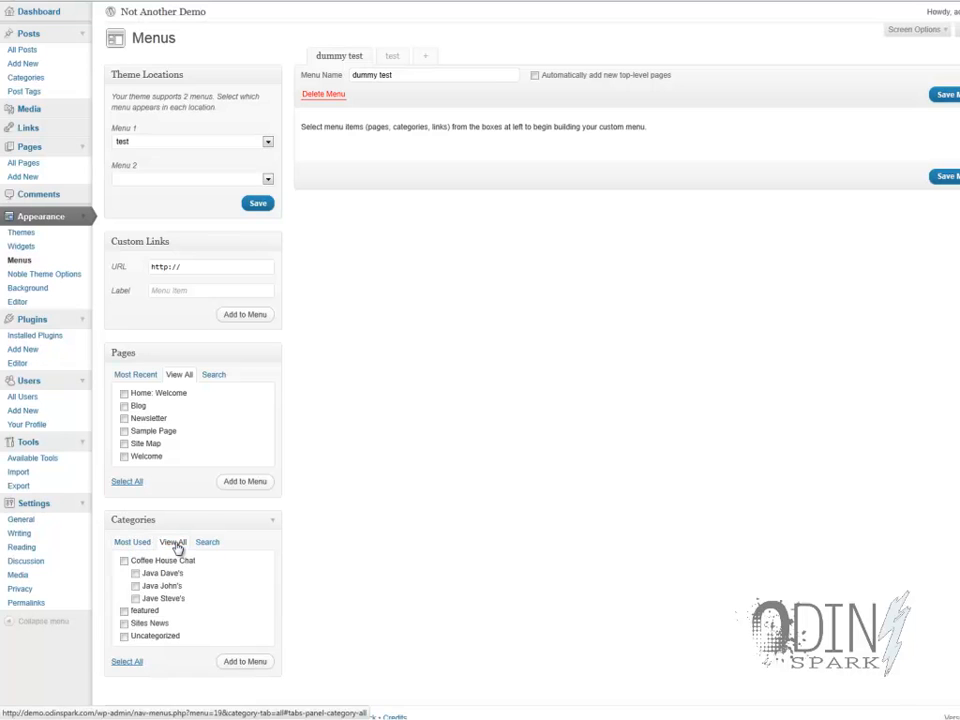
left_click(124, 562)
left_click(124, 623)
left_click(124, 610)
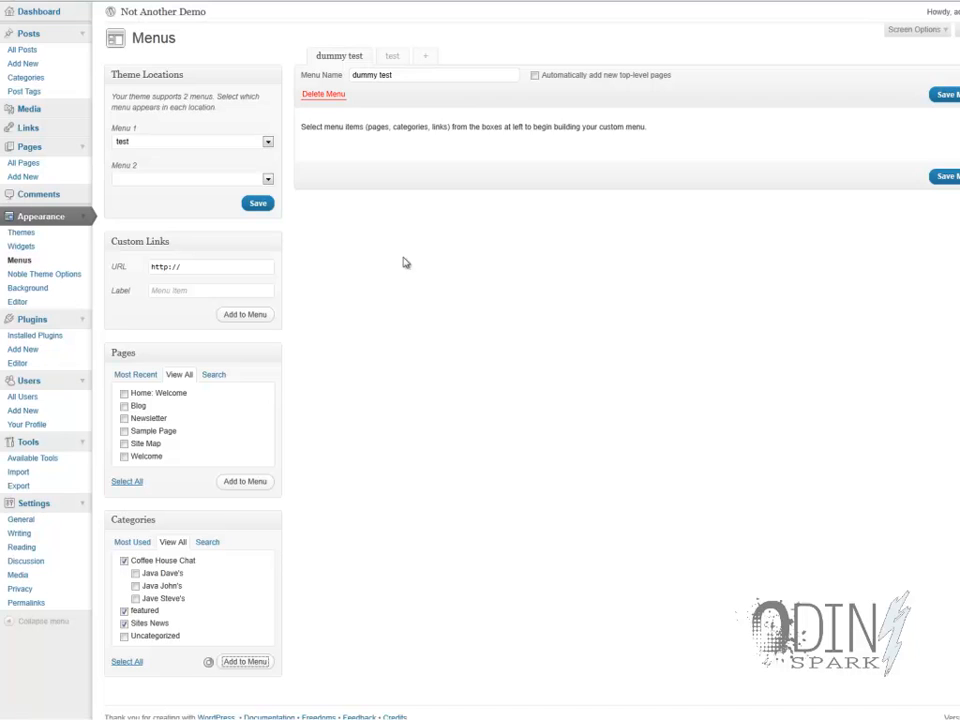
left_click(947, 244)
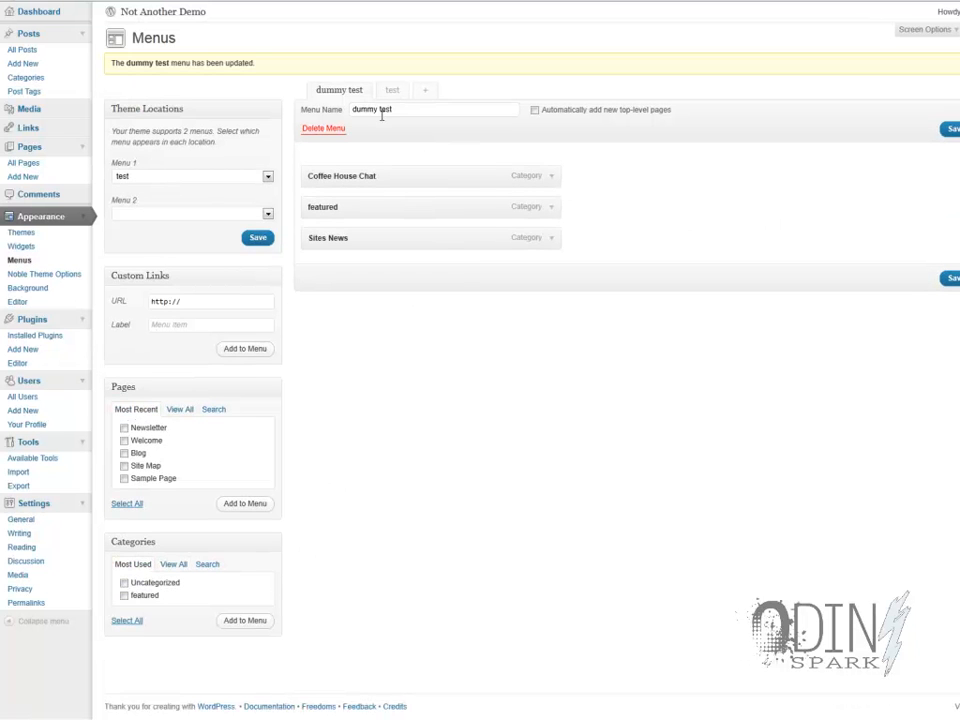
- Assign the dummy test menu to the Menu 2 theme location and save the assignment
left_click(246, 214)
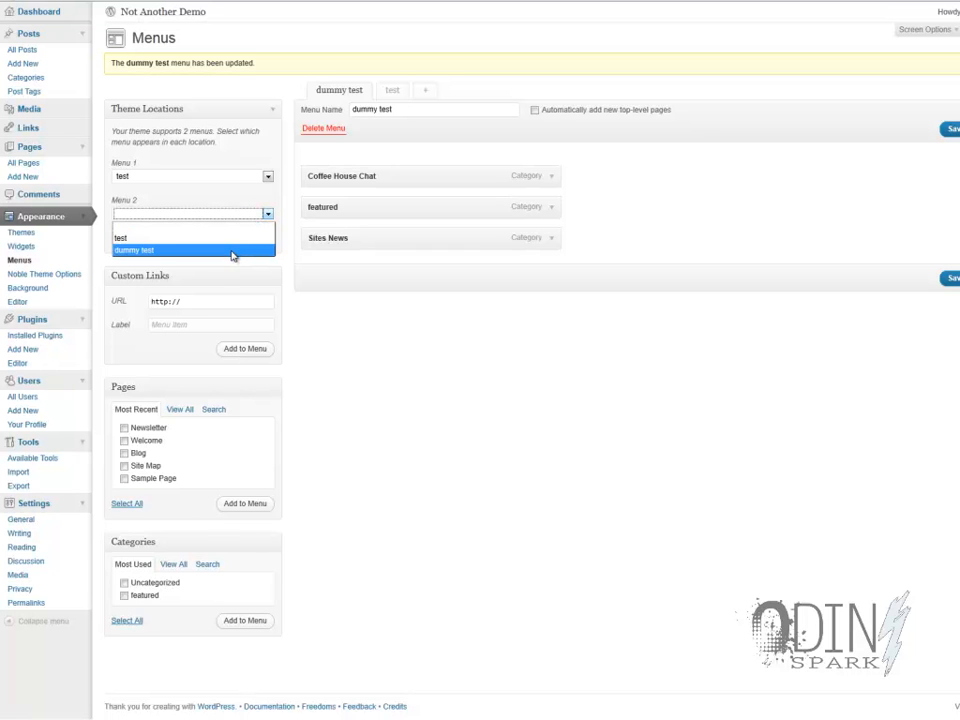
left_click(232, 250)
left_click(258, 239)
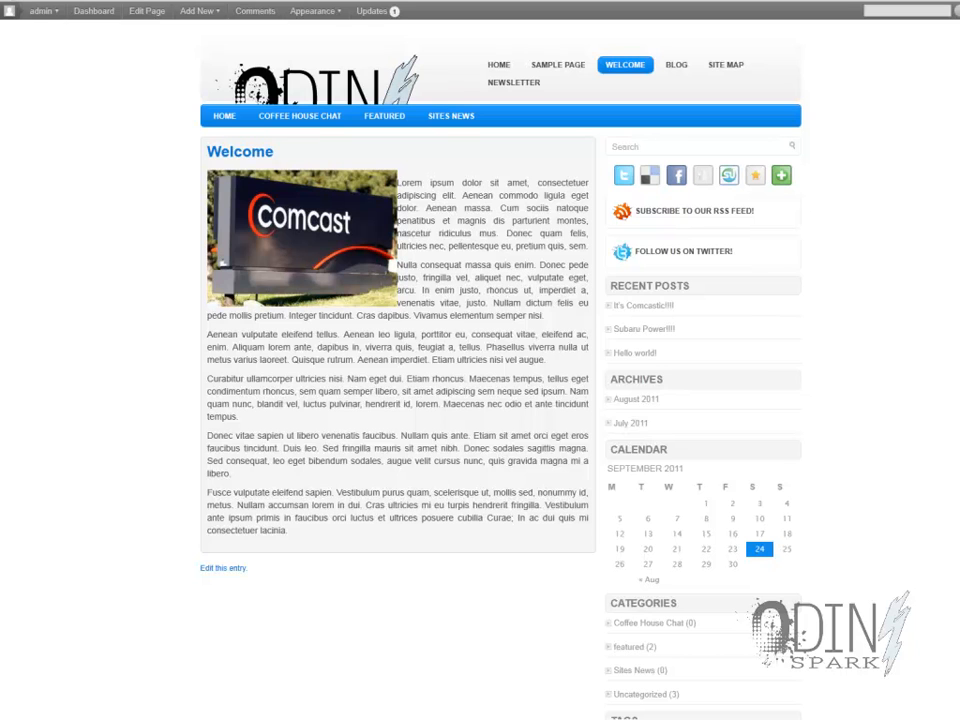
- Reload the live site and check the new menus by visiting Blog, Coffee House Chat, Featured and Welcome
right_click(129, 133)
left_click(151, 165)
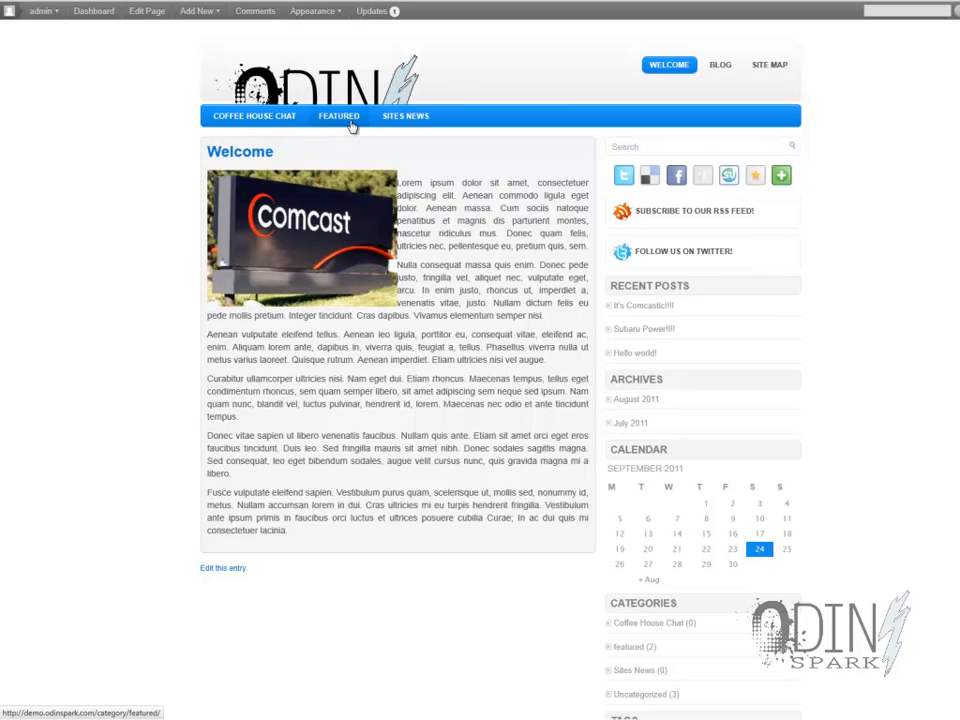
left_click(716, 67)
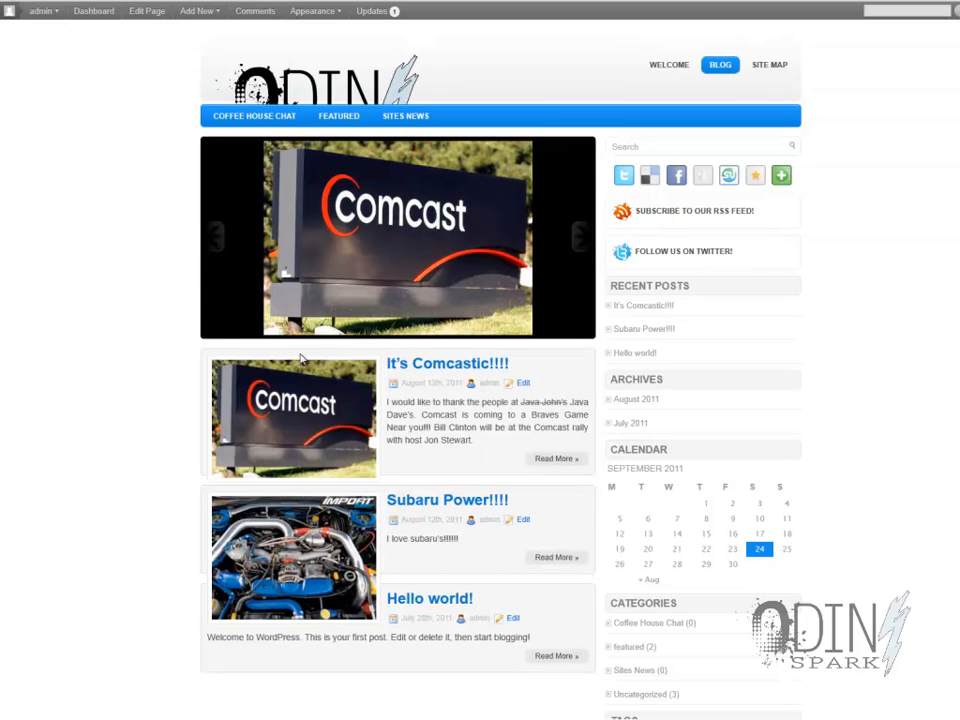
left_click(264, 120)
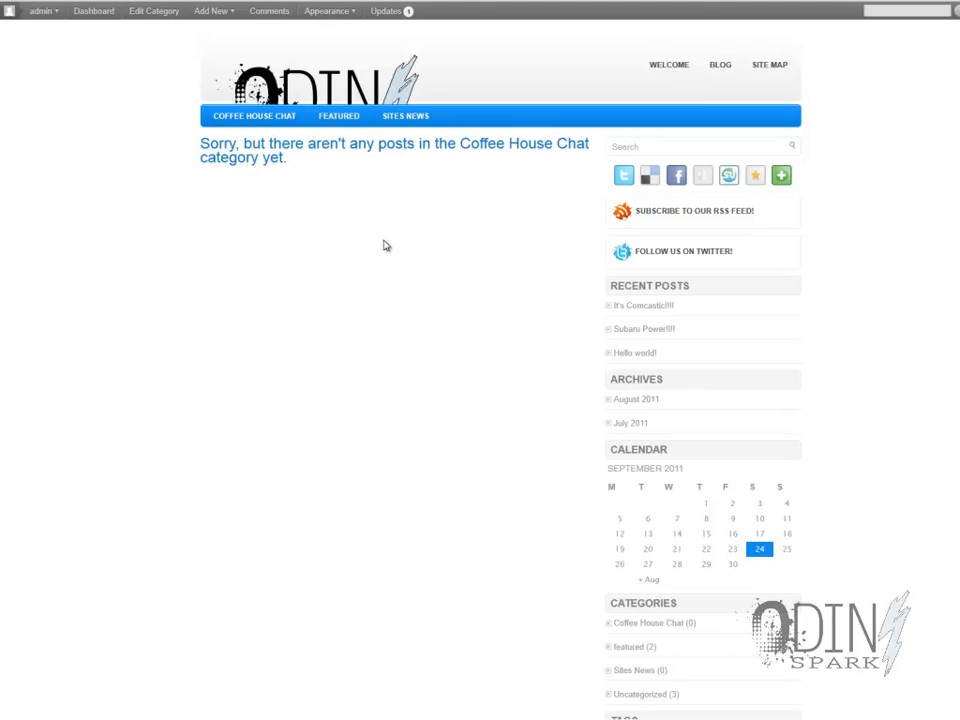
left_click(334, 120)
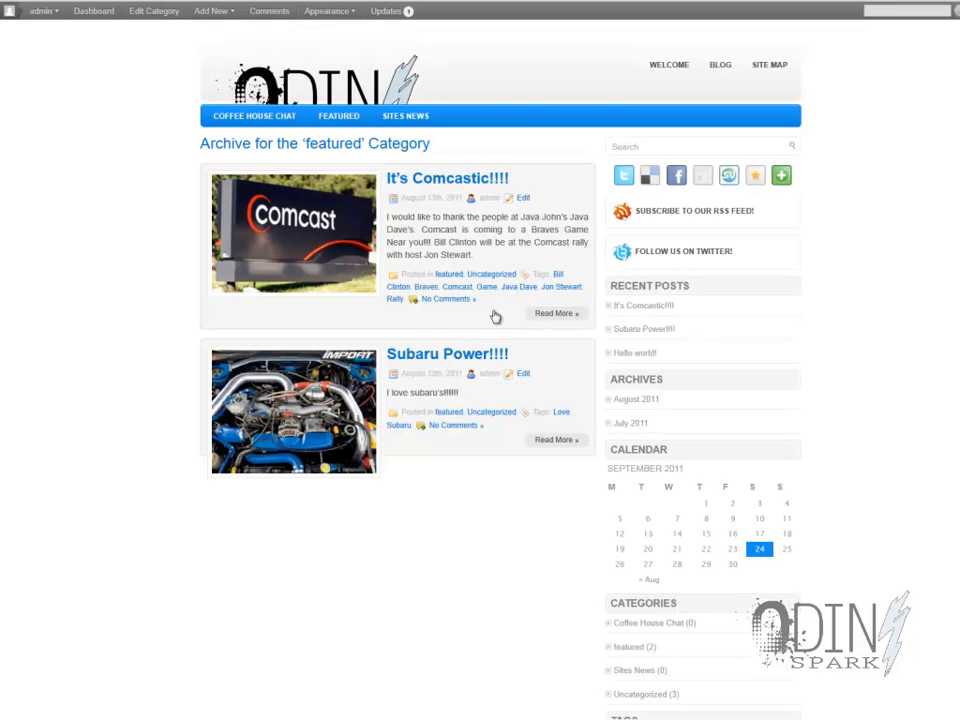
left_click(648, 68)
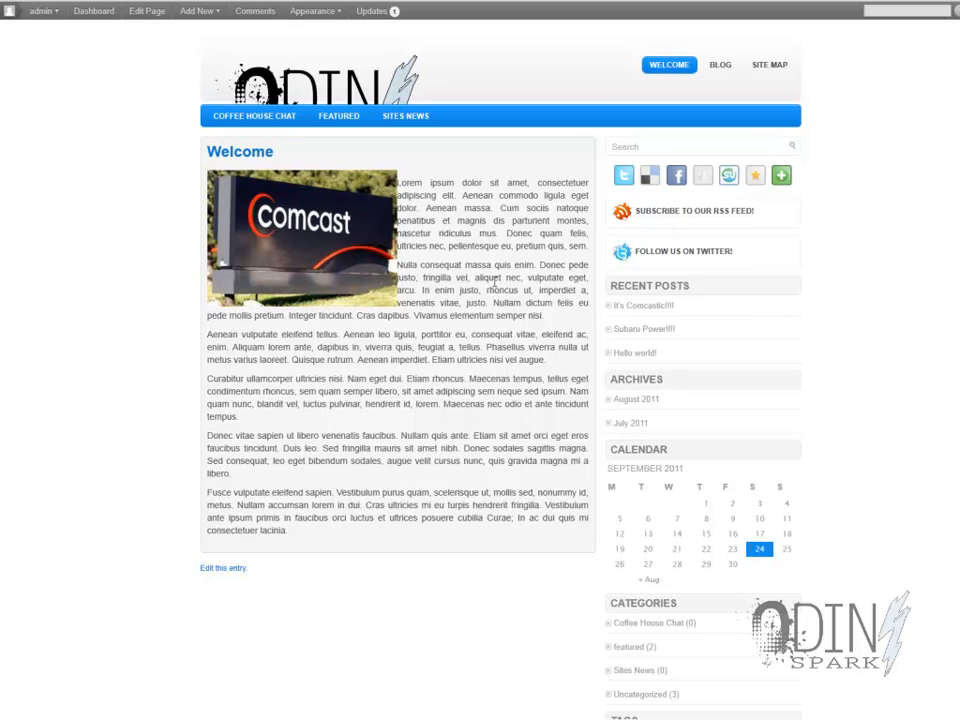